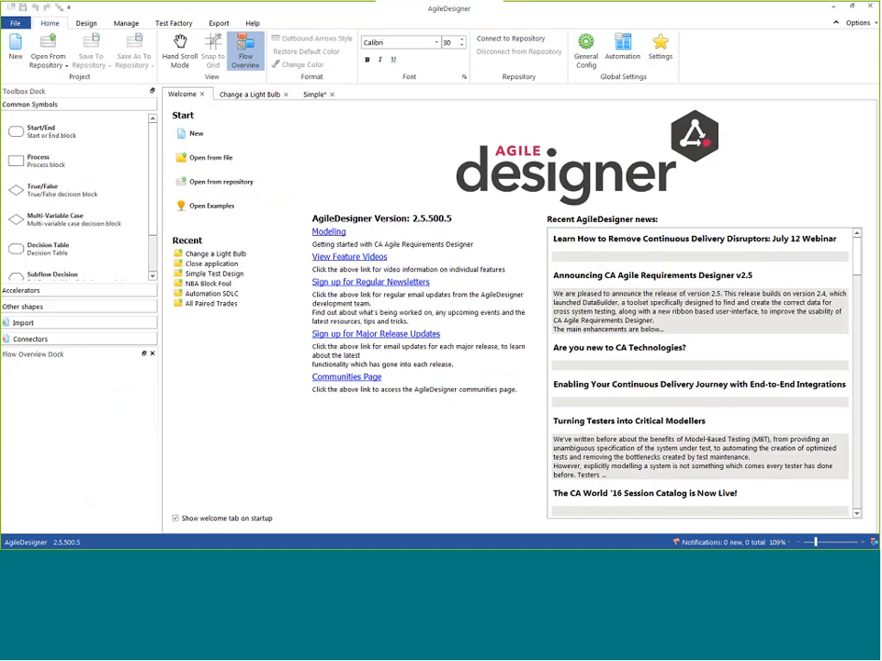
Open the Simple flow and trace its blocks from Start through the widget check and Ready to ship to the package-ready decision
click(314, 94)
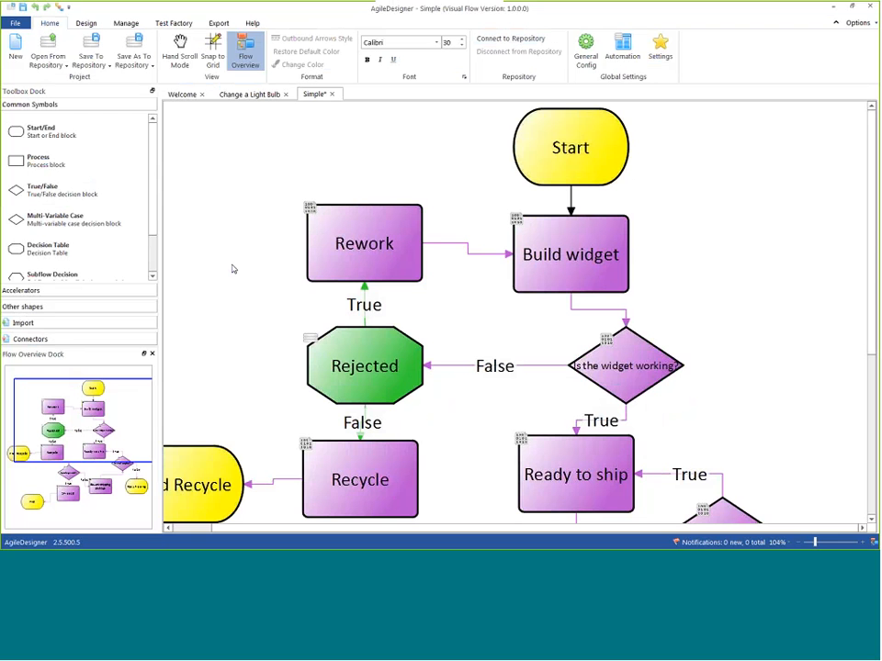
click(799, 543)
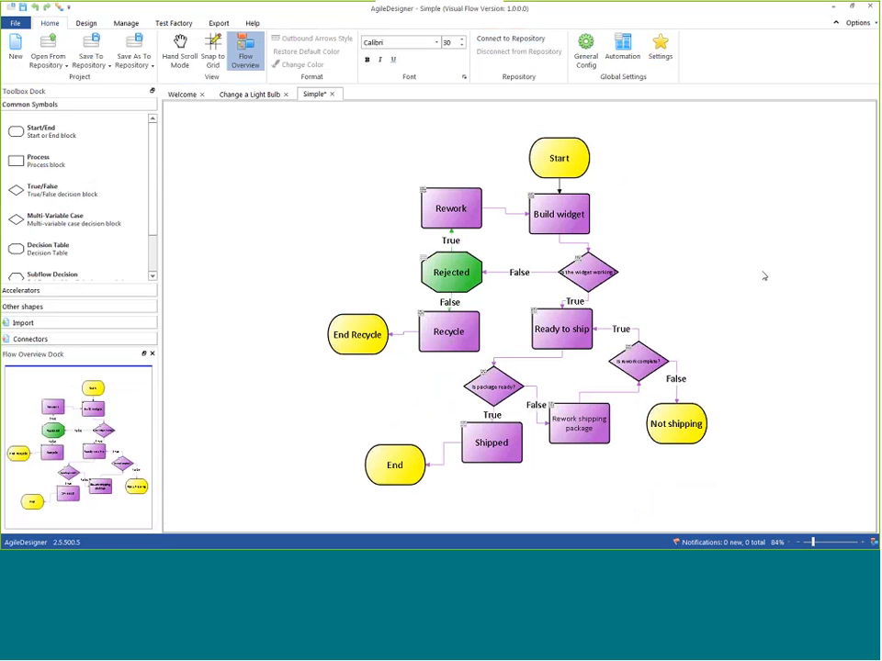
click(557, 180)
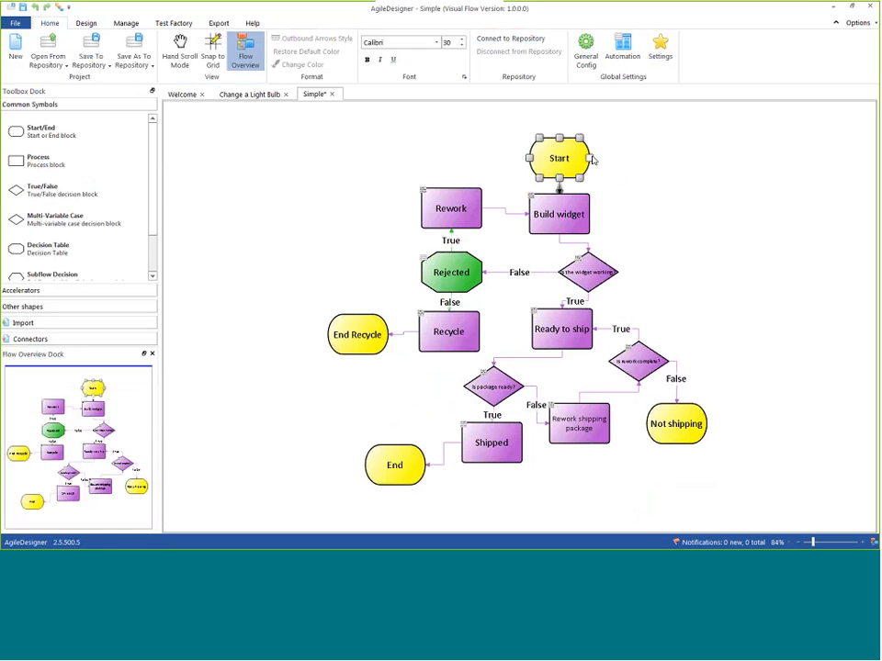
click(559, 209)
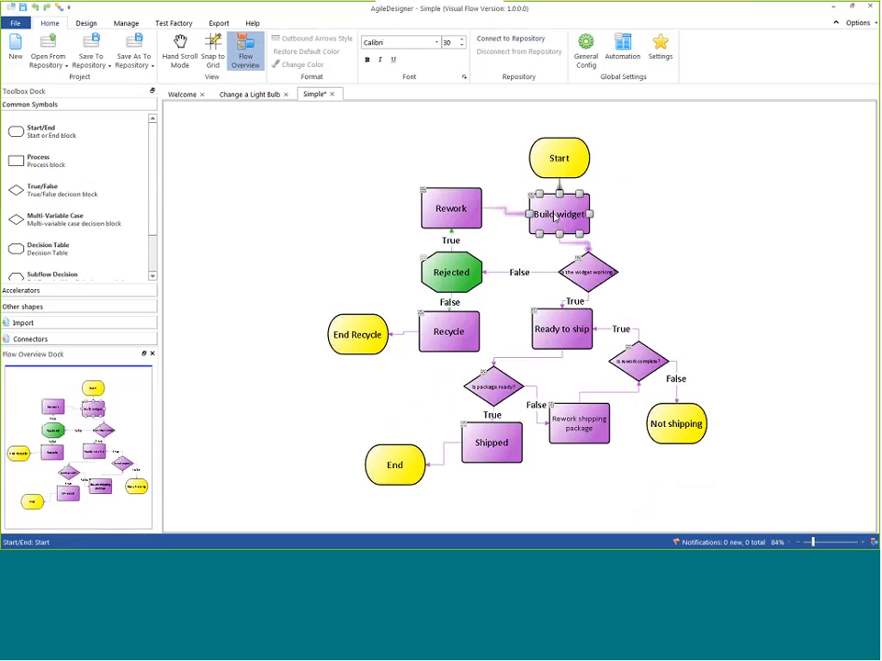
click(592, 281)
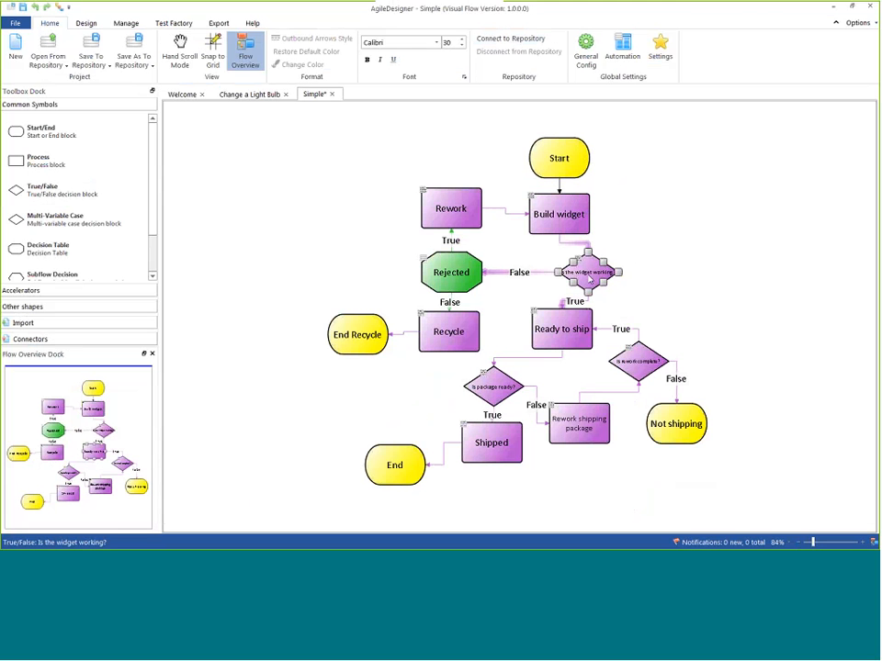
click(562, 335)
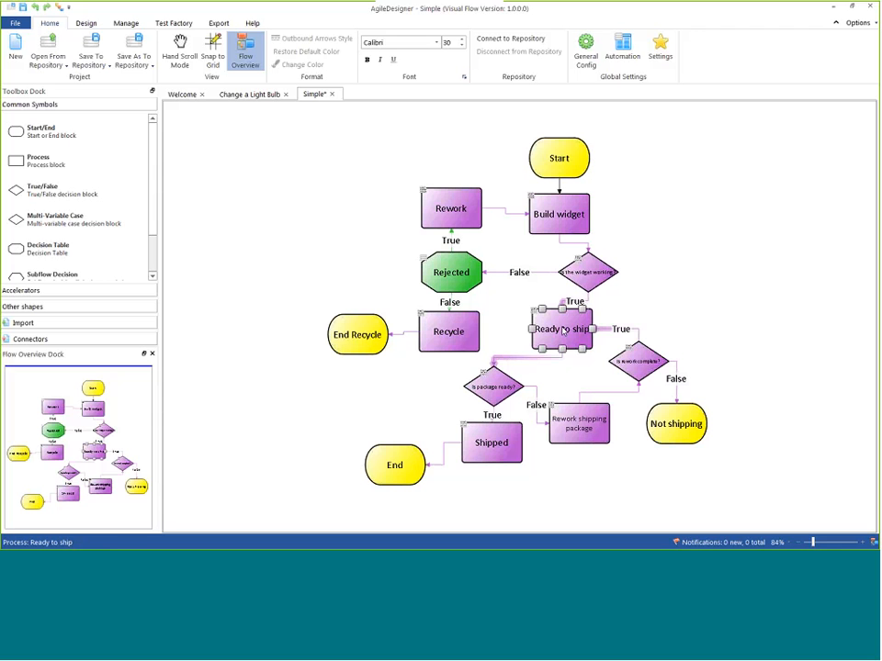
click(530, 363)
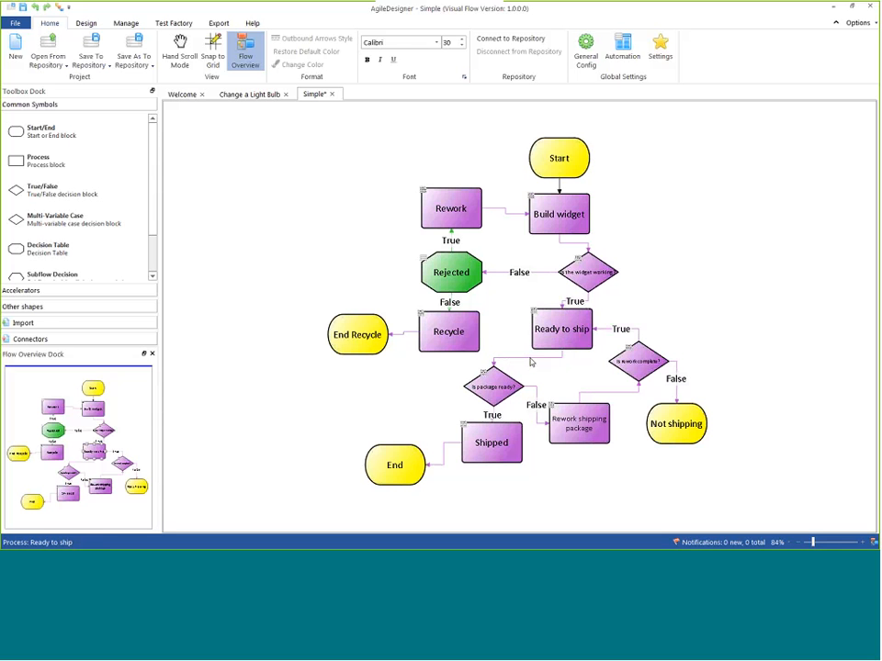
click(503, 384)
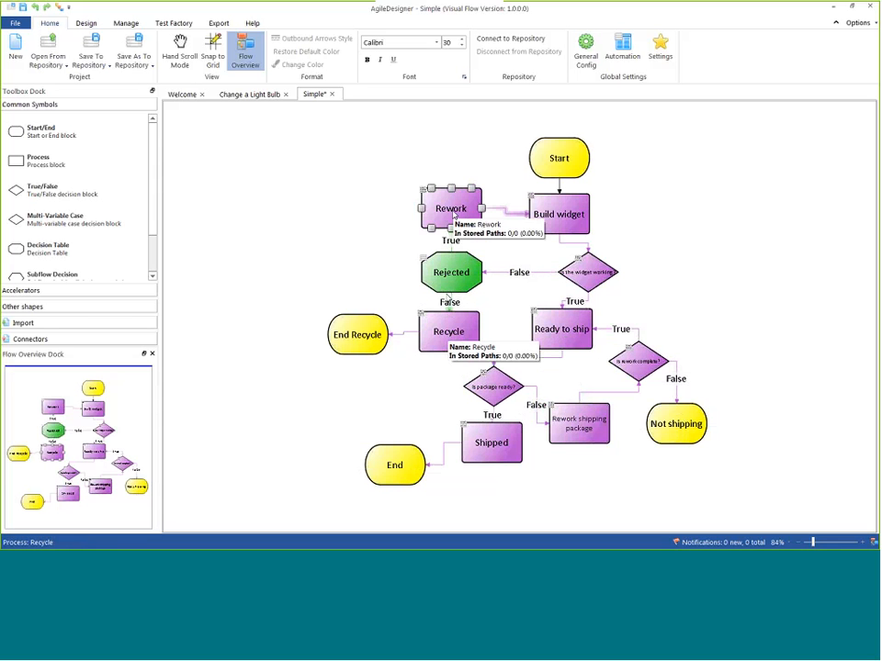
Delete the True connector from Rejected to Rework and the False connector from Rejected to Recycle
click(451, 240)
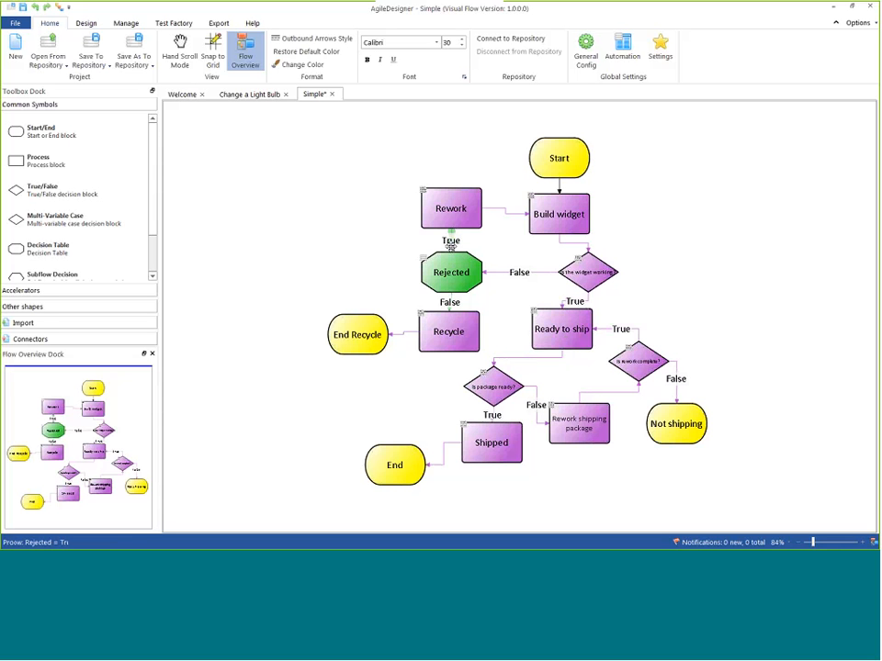
key(Delete)
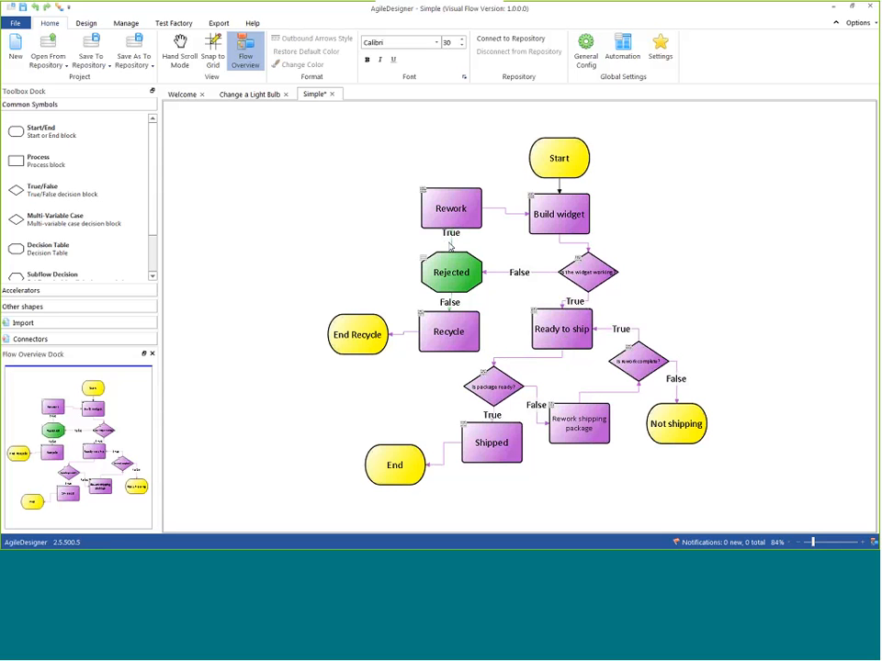
click(455, 244)
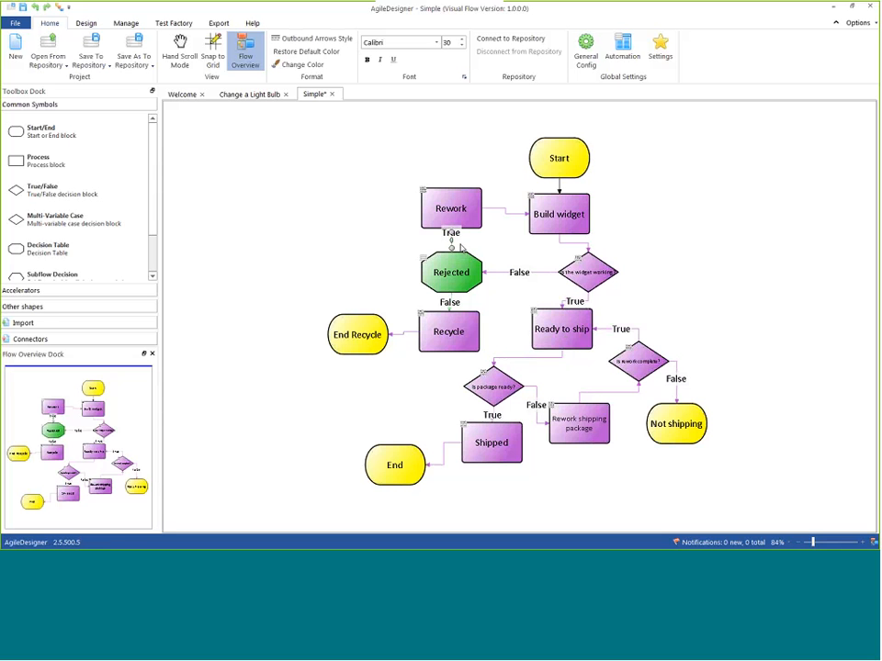
key(Delete)
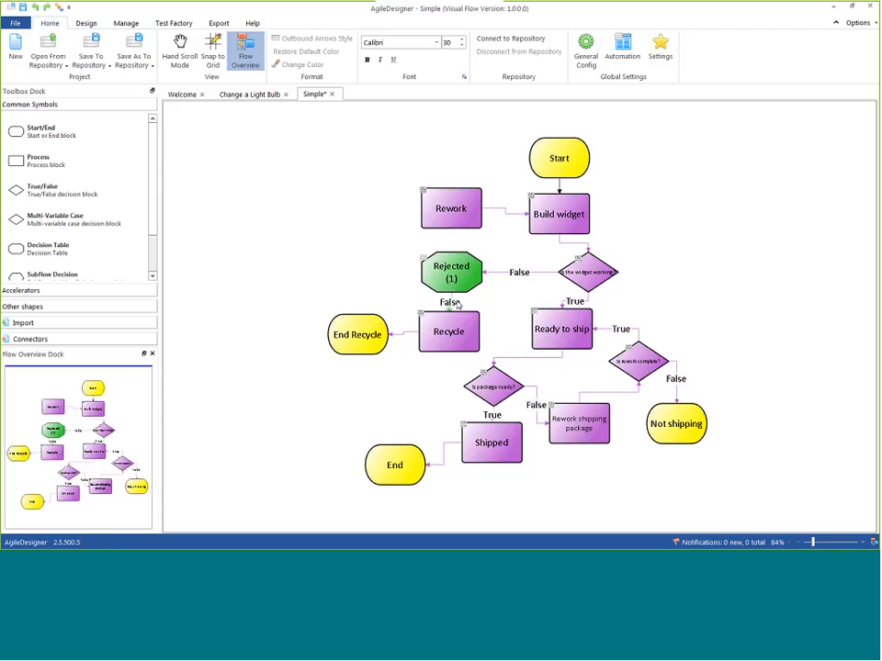
click(450, 304)
key(Delete)
Connect Rejected to Rework using the False output and Rejected to Recycle using the True output
click(452, 258)
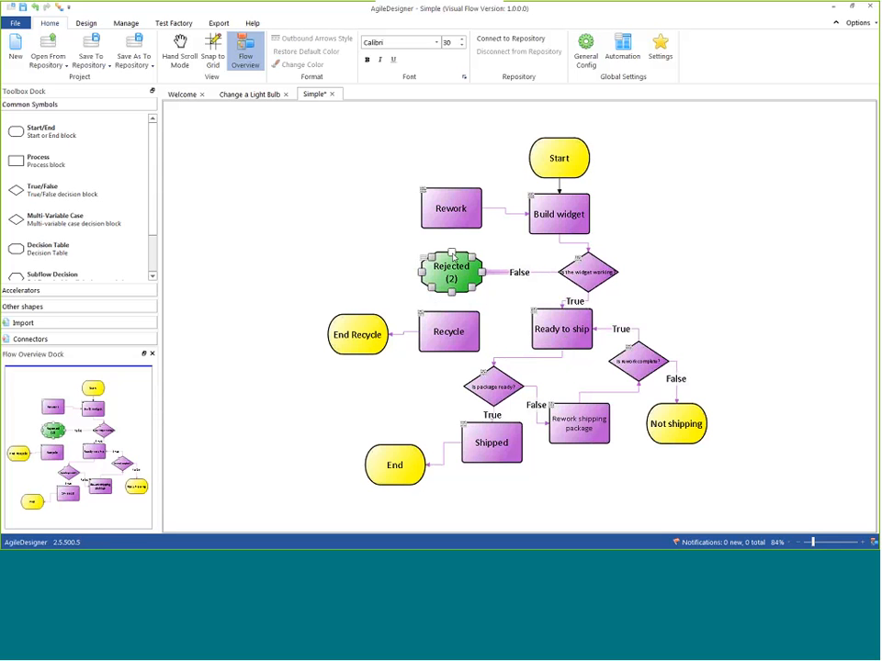
drag(452, 258, 450, 231)
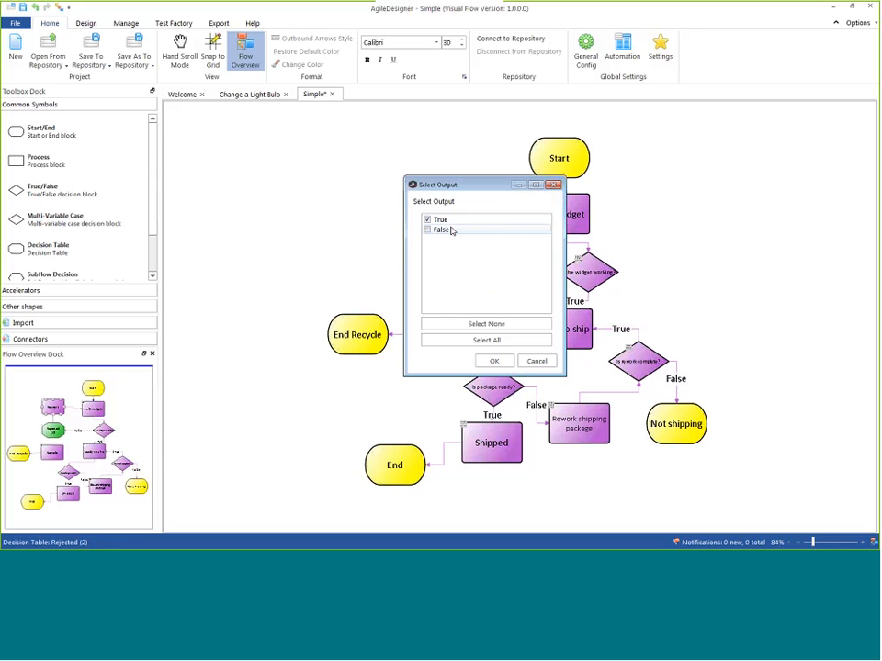
drag(465, 187, 276, 255)
click(236, 295)
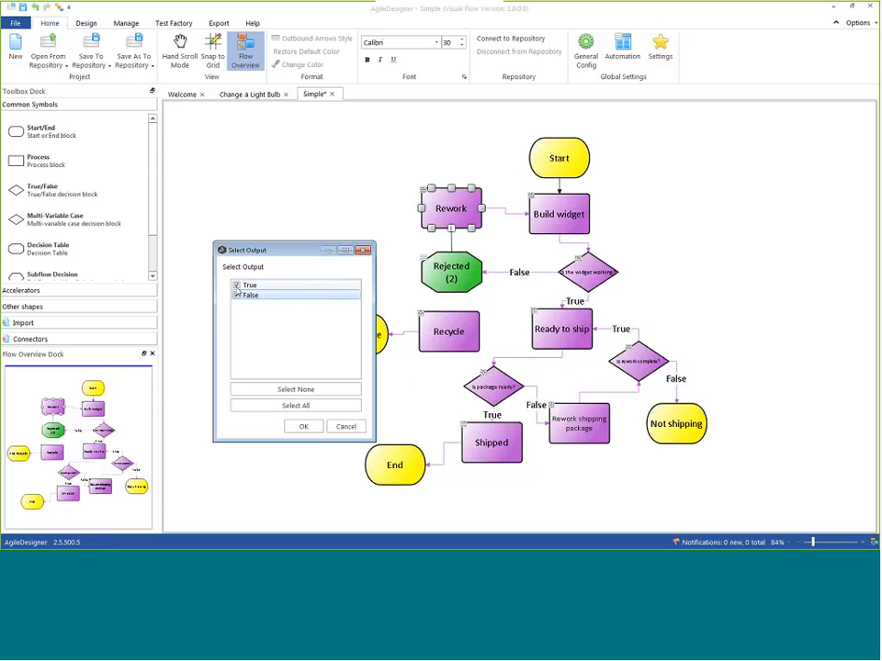
click(303, 426)
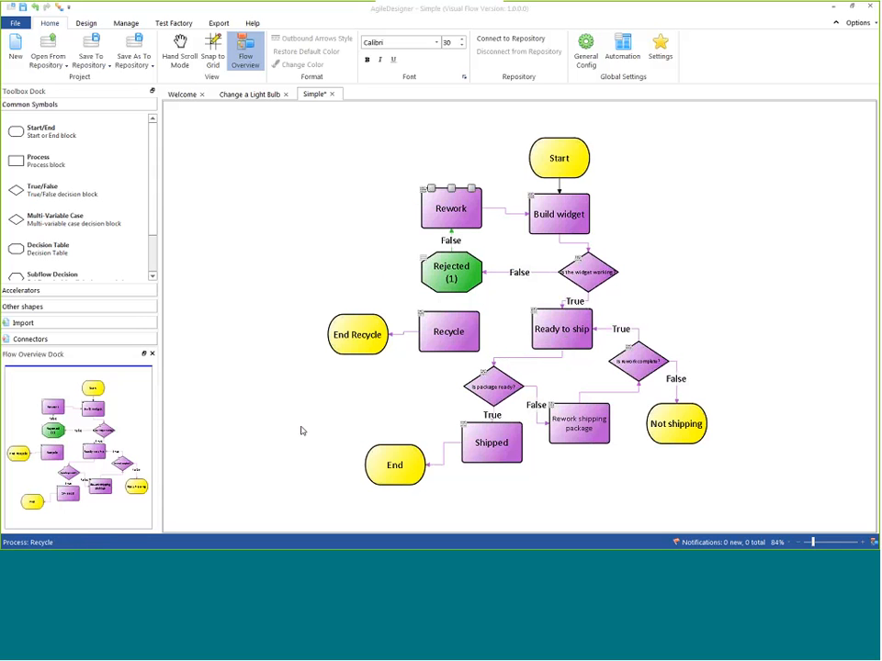
drag(462, 293, 451, 323)
click(474, 288)
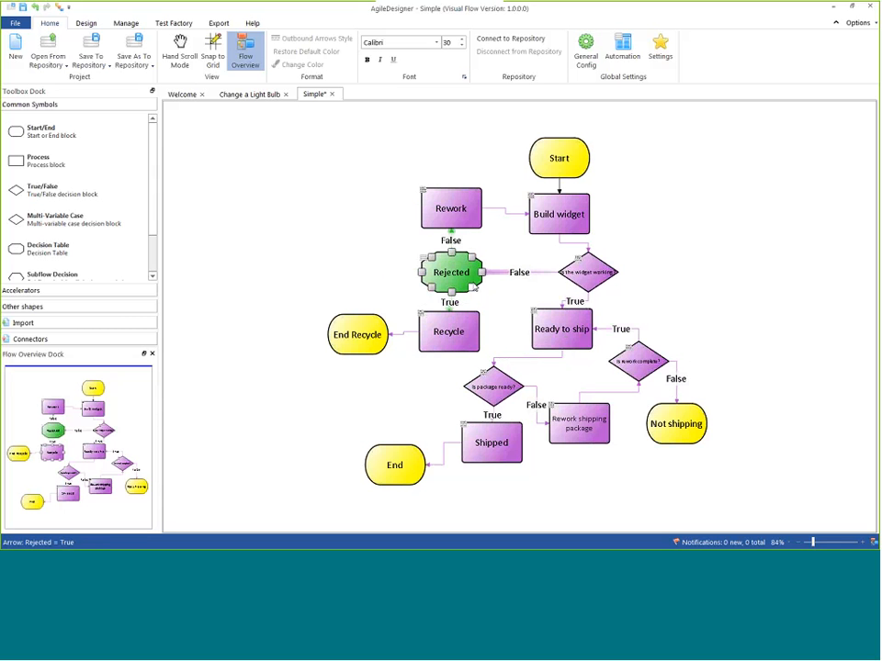
click(376, 337)
click(312, 250)
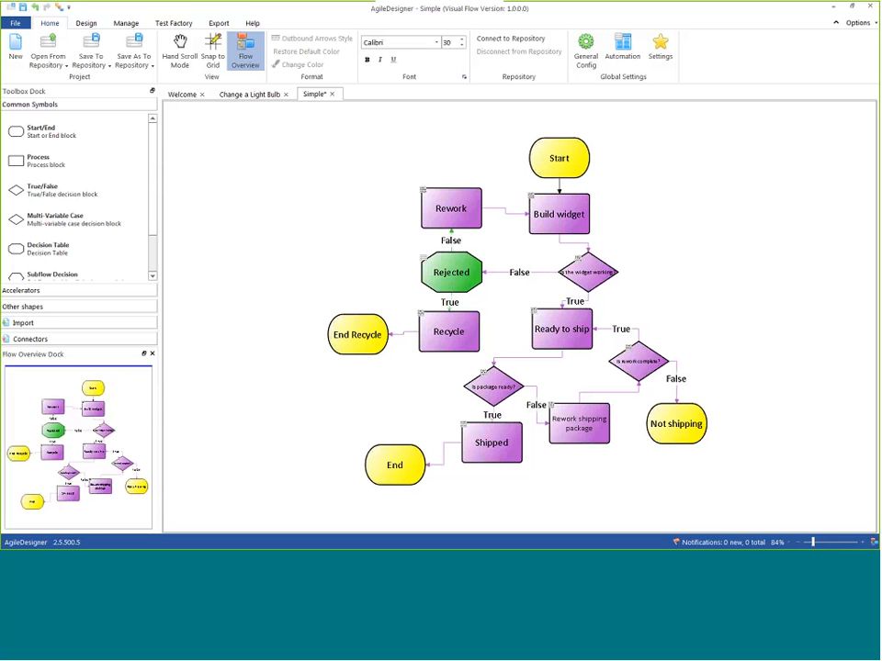
Generate test case paths in Path Explorer from all start nodes to all end nodes with Maximal Coverage - All Nodes optimization
click(86, 25)
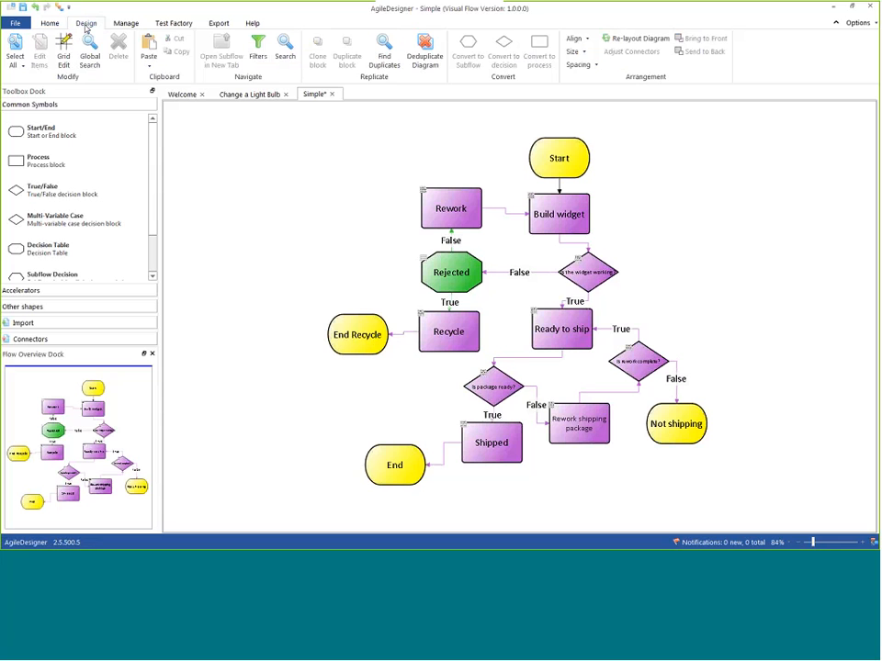
click(126, 25)
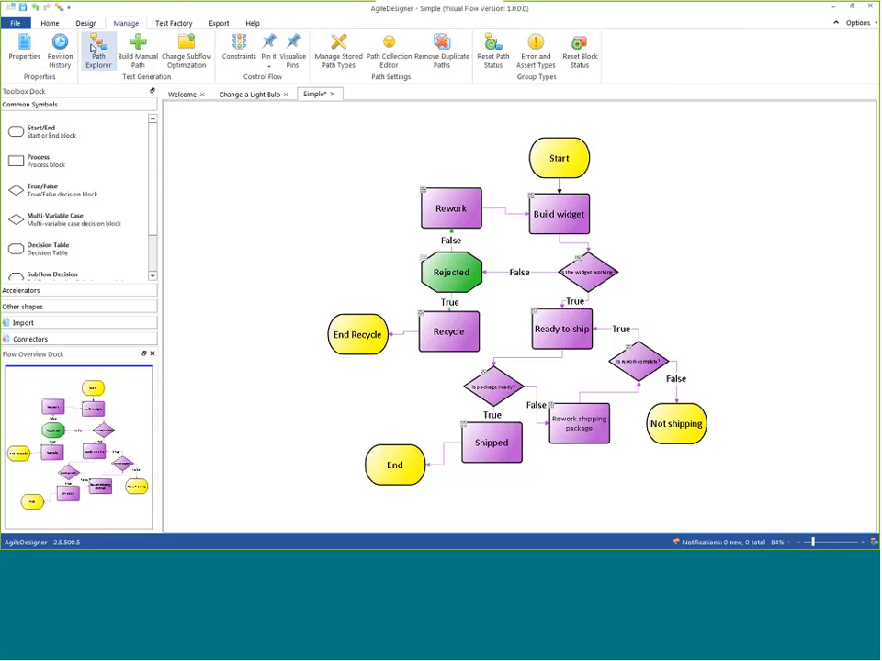
click(96, 51)
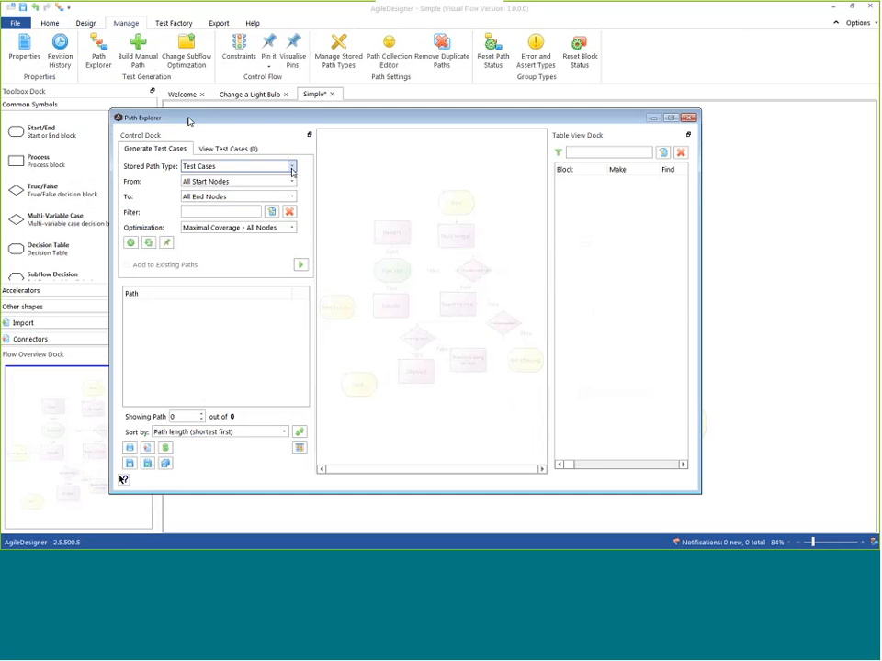
click(299, 266)
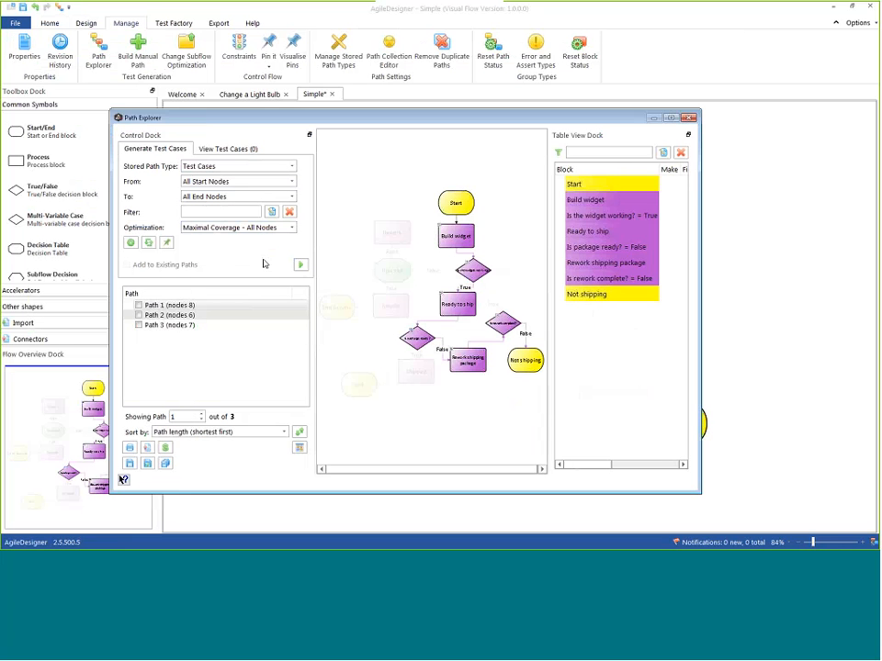
Review the route of each generated path in the diagram and block table
click(173, 316)
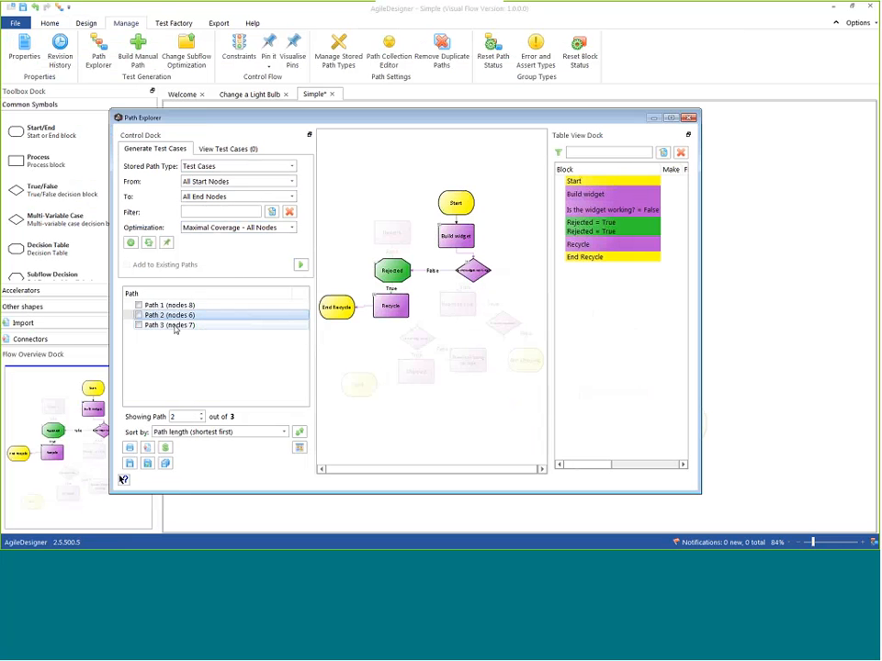
click(174, 327)
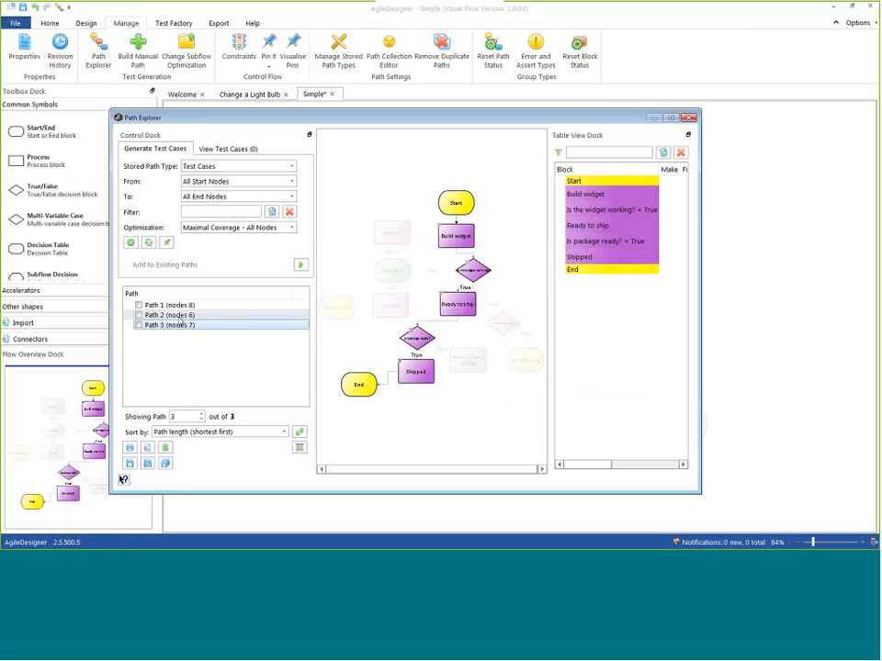
click(180, 315)
click(181, 306)
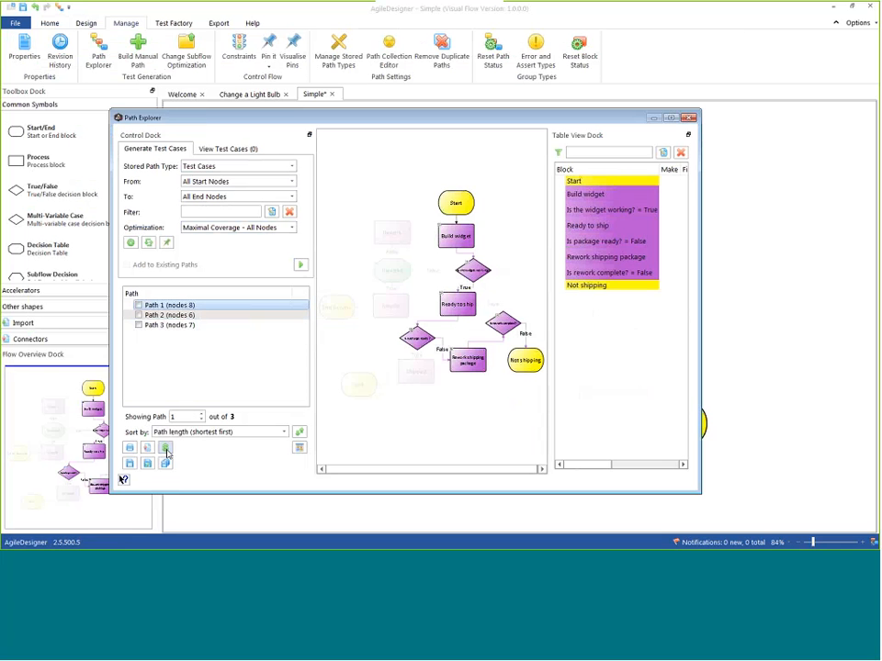
Select Paths 1, 2 and 3 and view their cost, complexity and coverage statistics and the related explanation
click(138, 305)
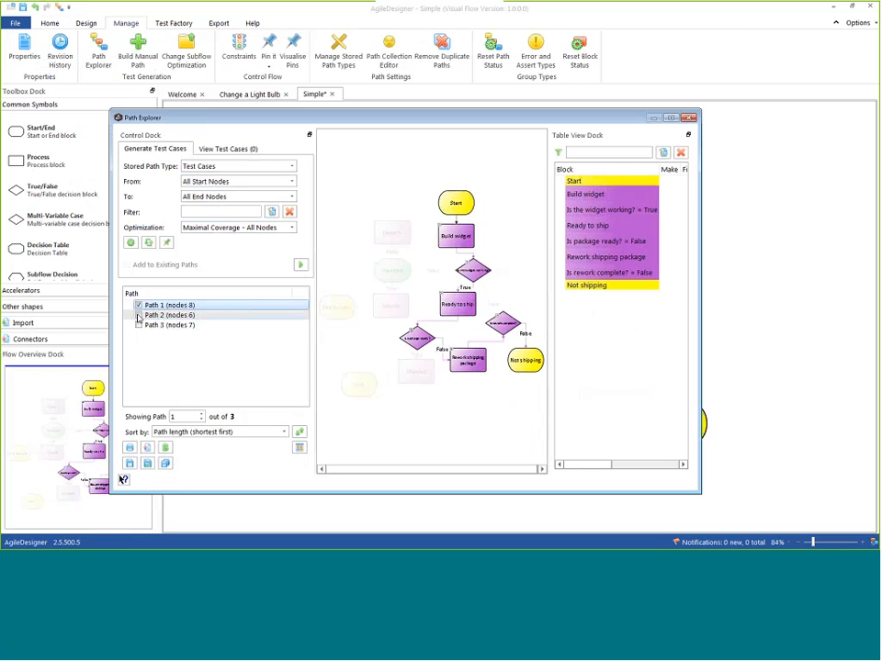
click(138, 315)
click(138, 325)
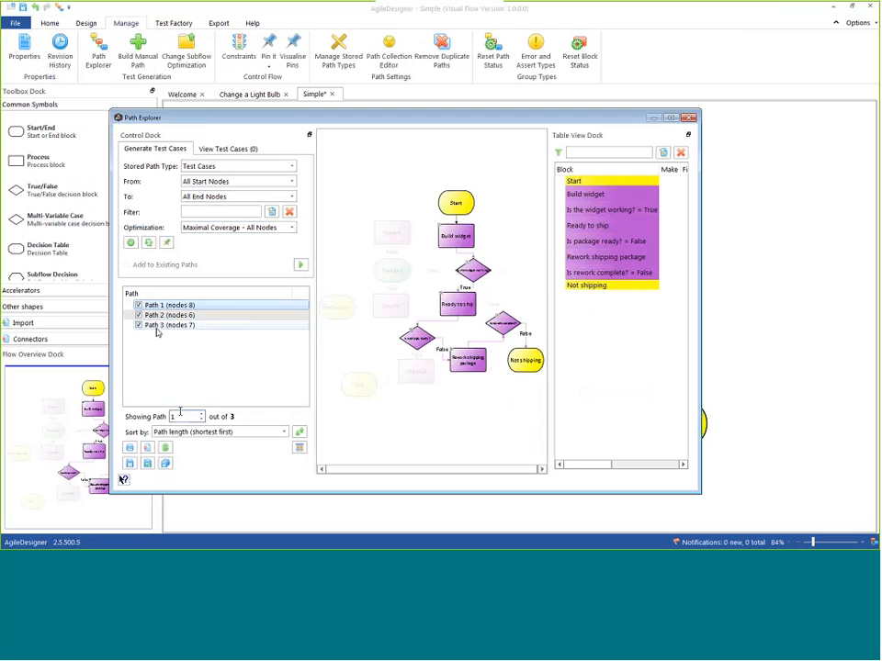
click(166, 448)
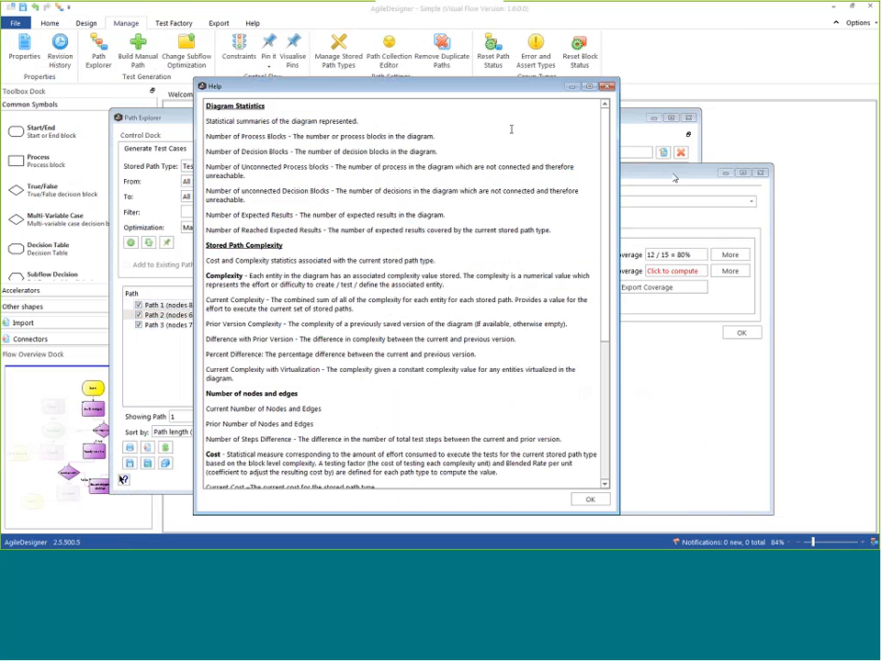
click(607, 86)
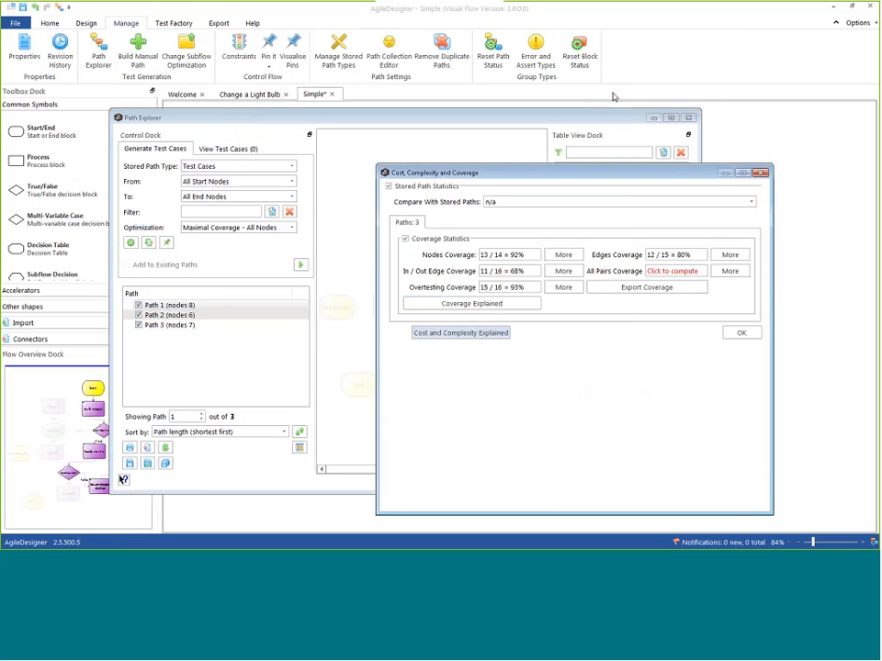
click(742, 335)
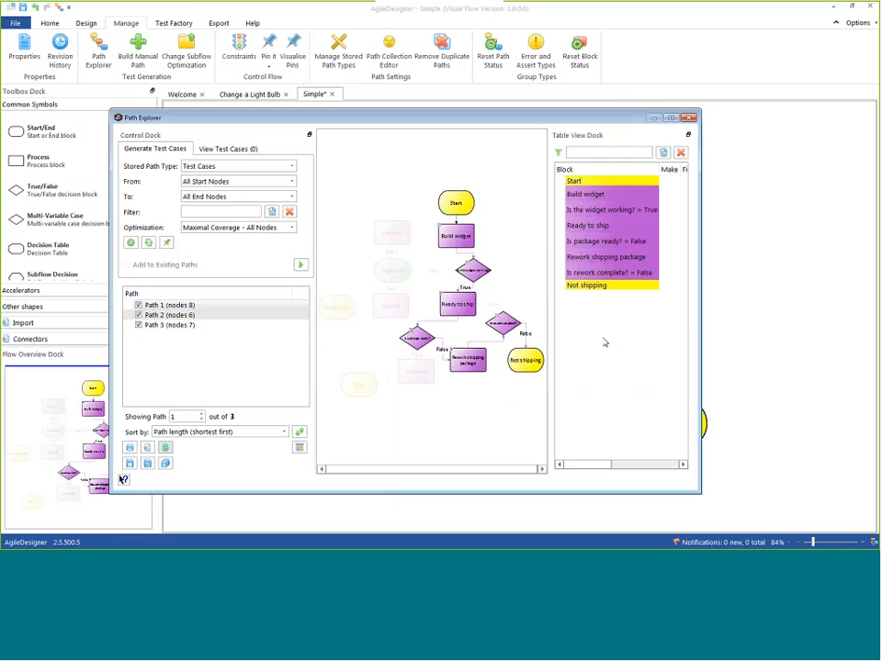
Reopen the coverage statistics, compute the All Pairs Coverage for the selected paths, and close Path Explorer
click(165, 447)
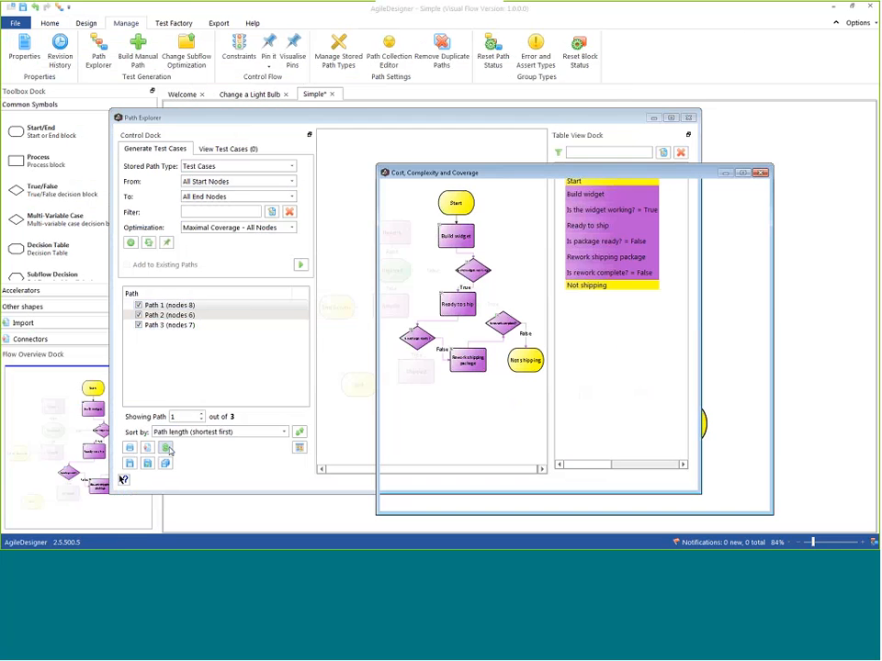
click(694, 271)
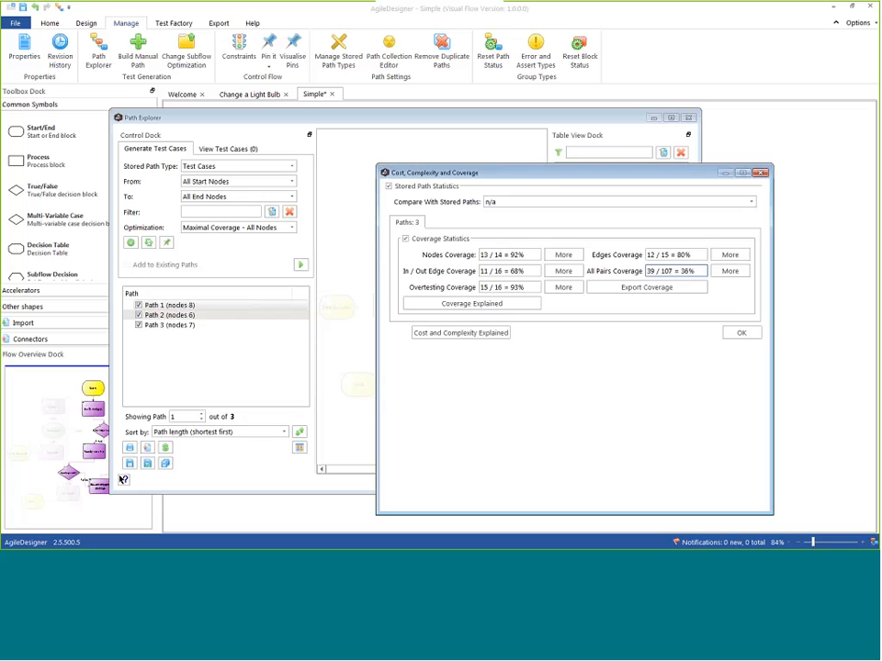
drag(600, 177, 514, 176)
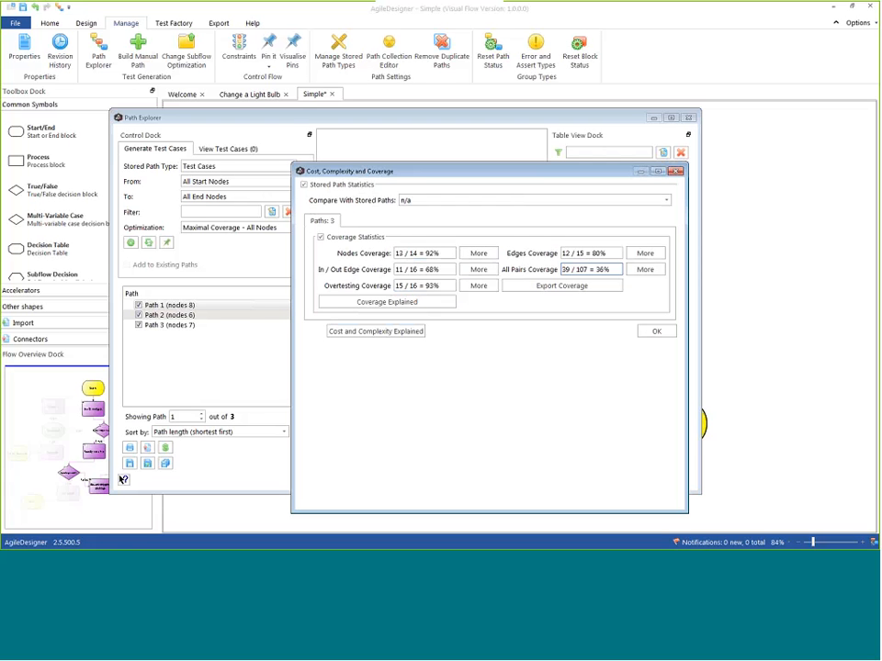
click(655, 333)
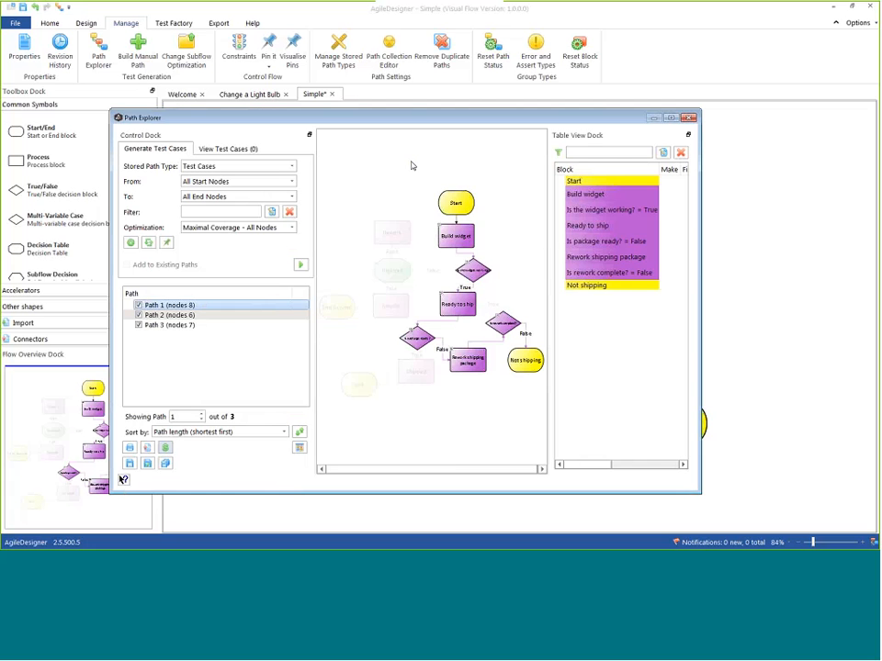
click(690, 118)
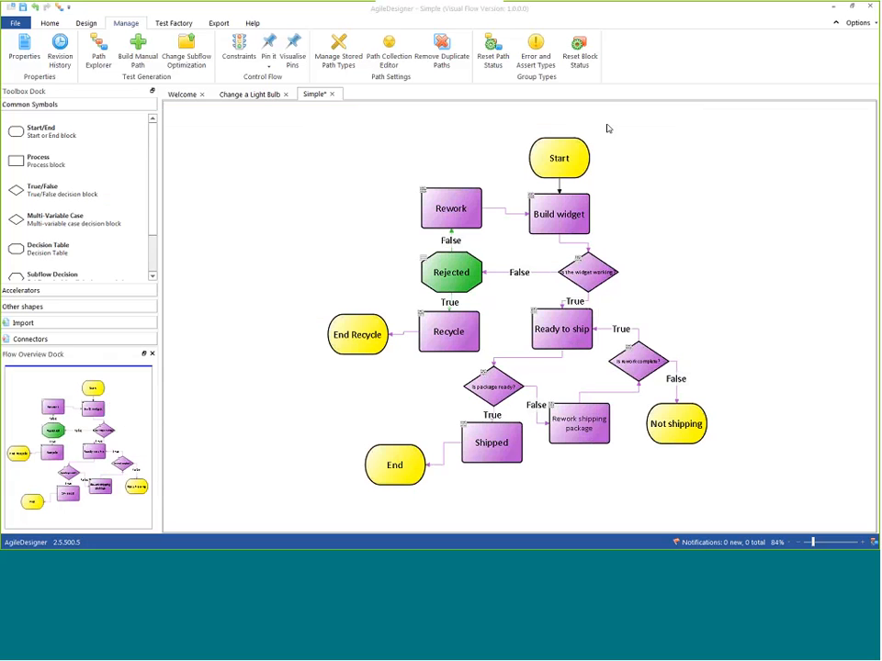
click(451, 272)
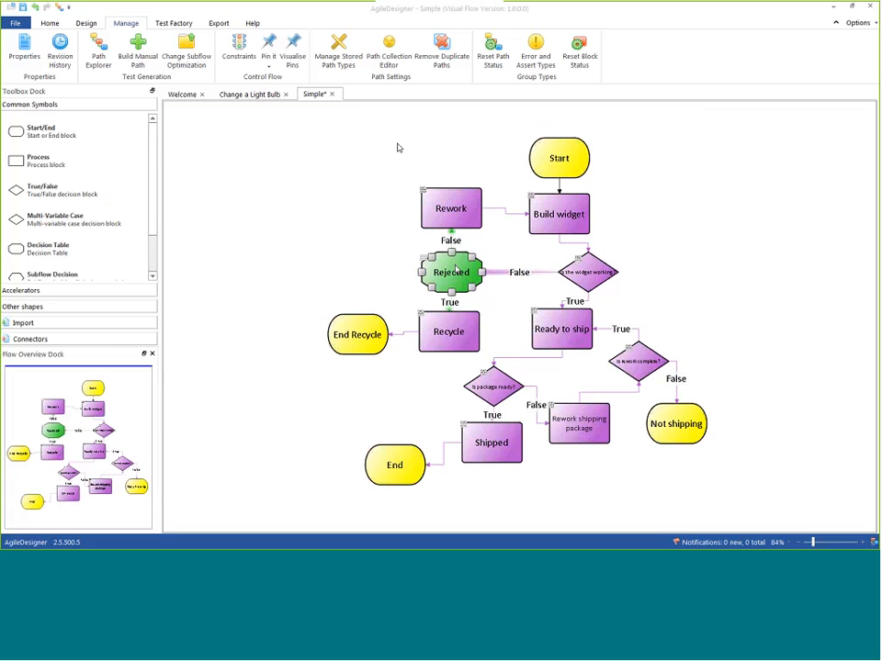
click(394, 269)
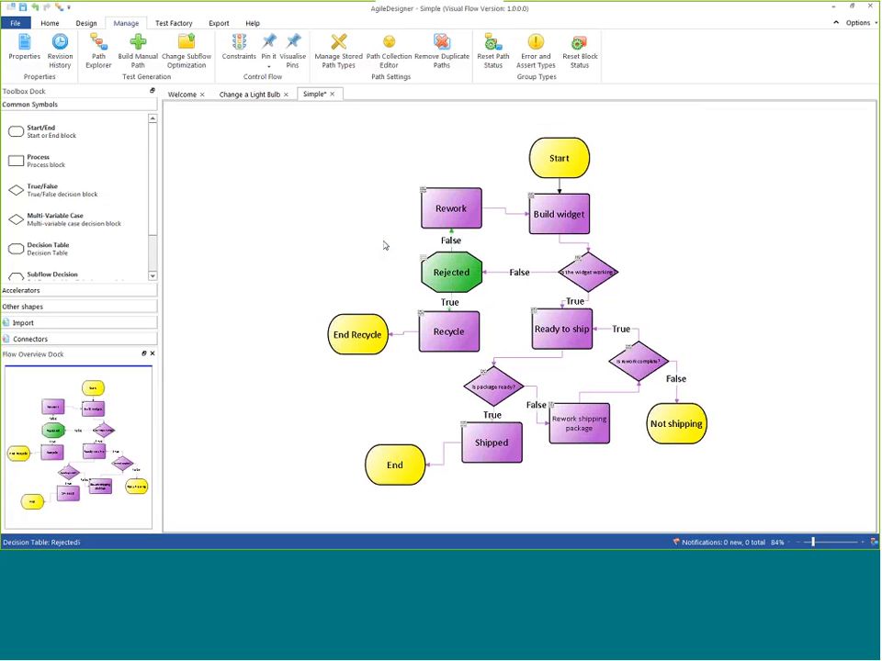
Switch to the Change a Light Bulb flow and close its validation summary
click(235, 96)
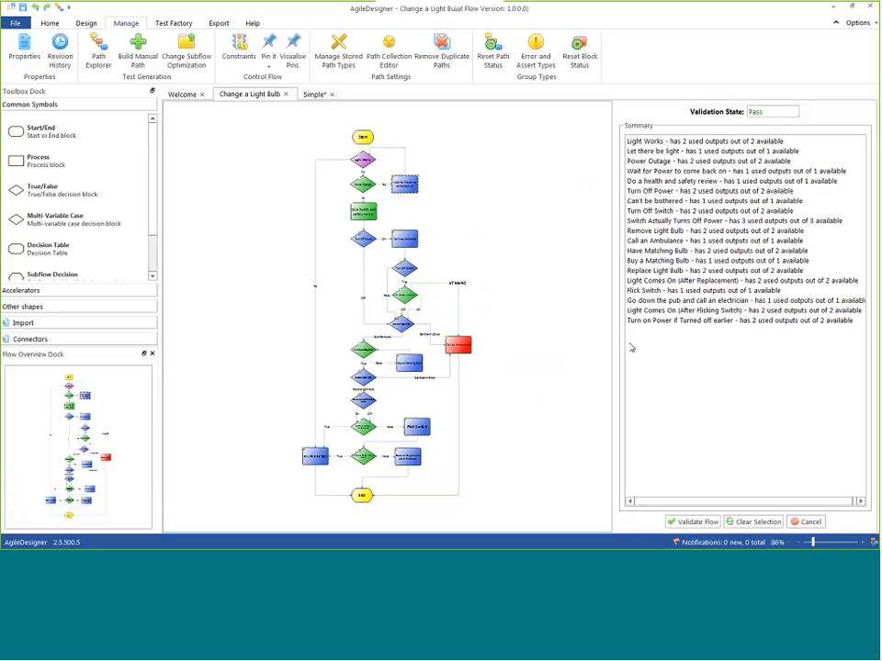
drag(617, 397, 657, 340)
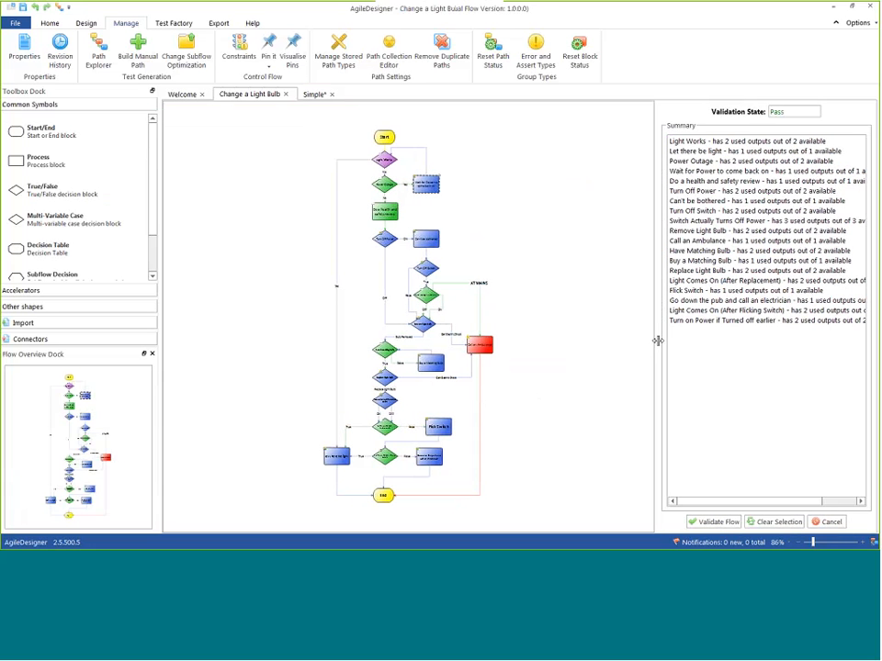
click(86, 23)
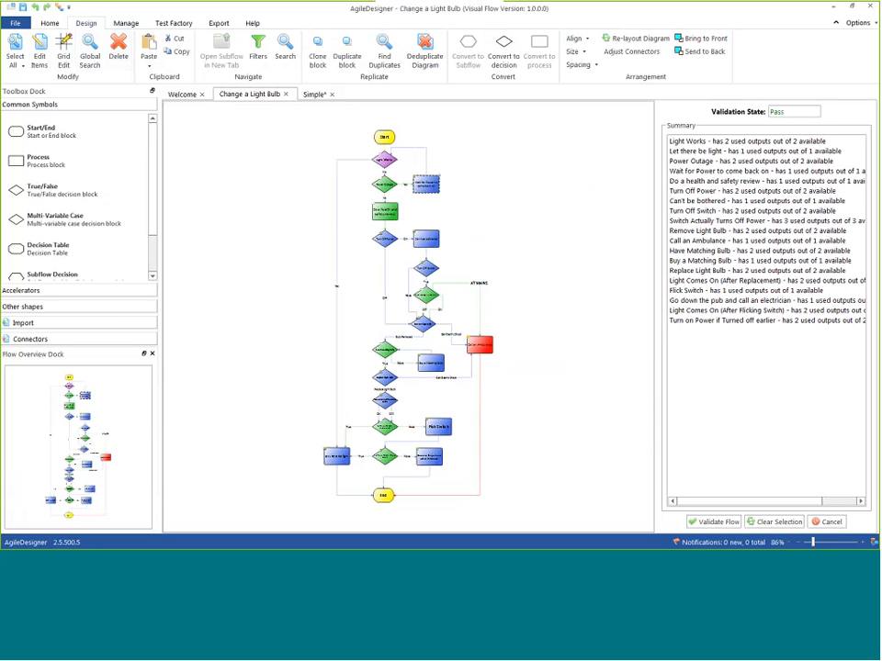
click(126, 23)
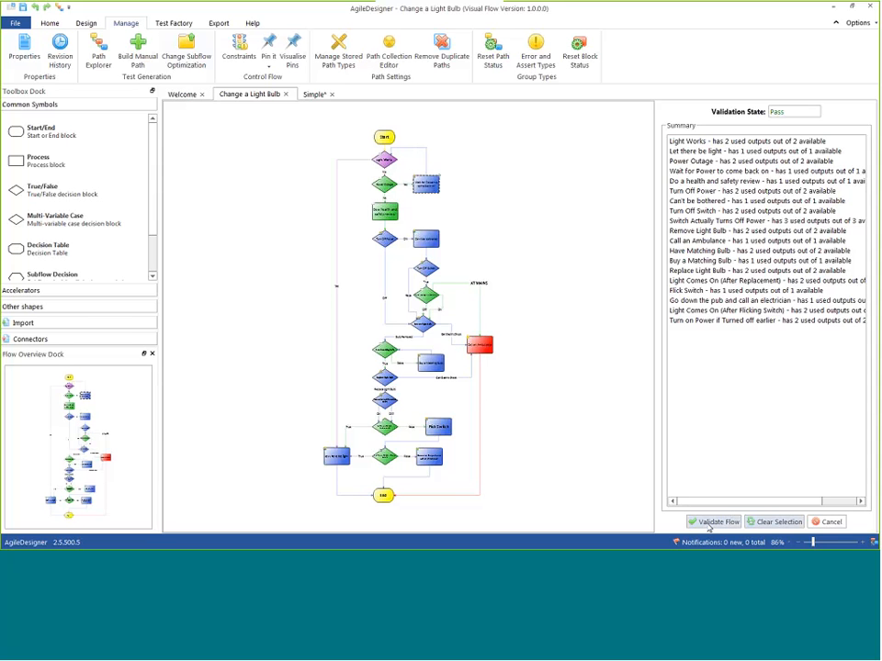
click(827, 521)
Generate test case paths for the Change a Light Bulb flow from all start nodes to all end nodes with Maximal Coverage - All Nodes optimization
right_click(472, 253)
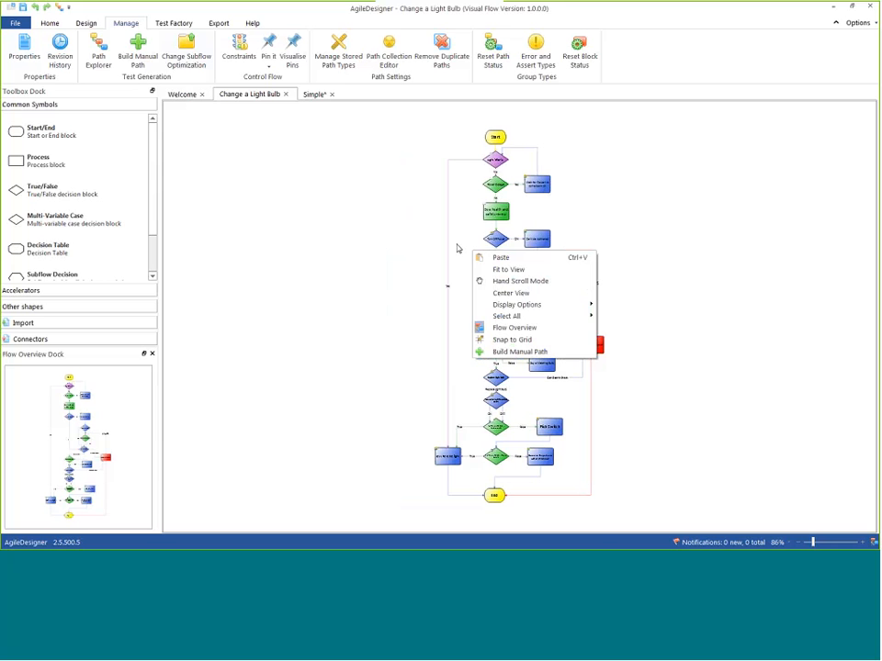
click(448, 246)
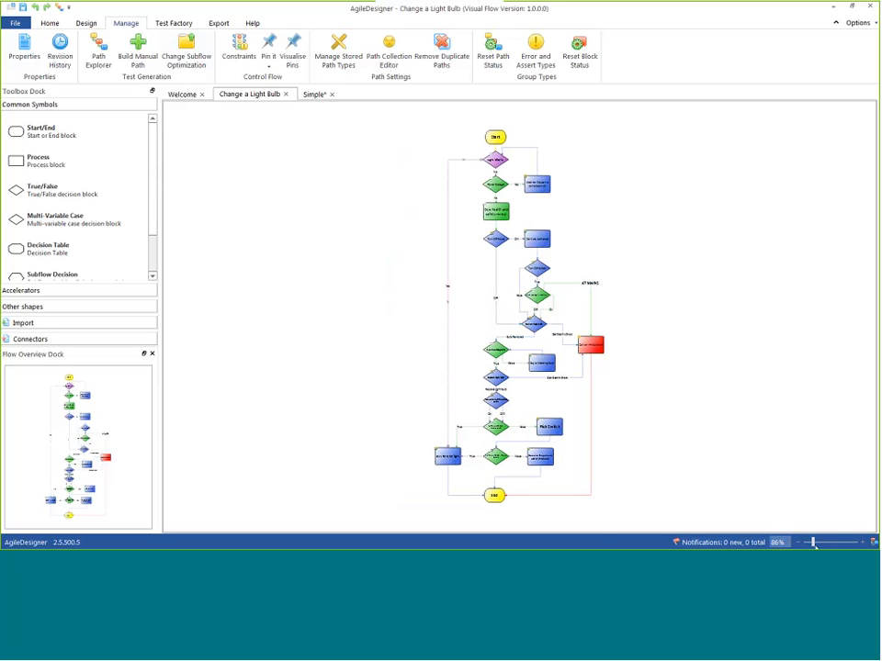
drag(813, 542, 817, 543)
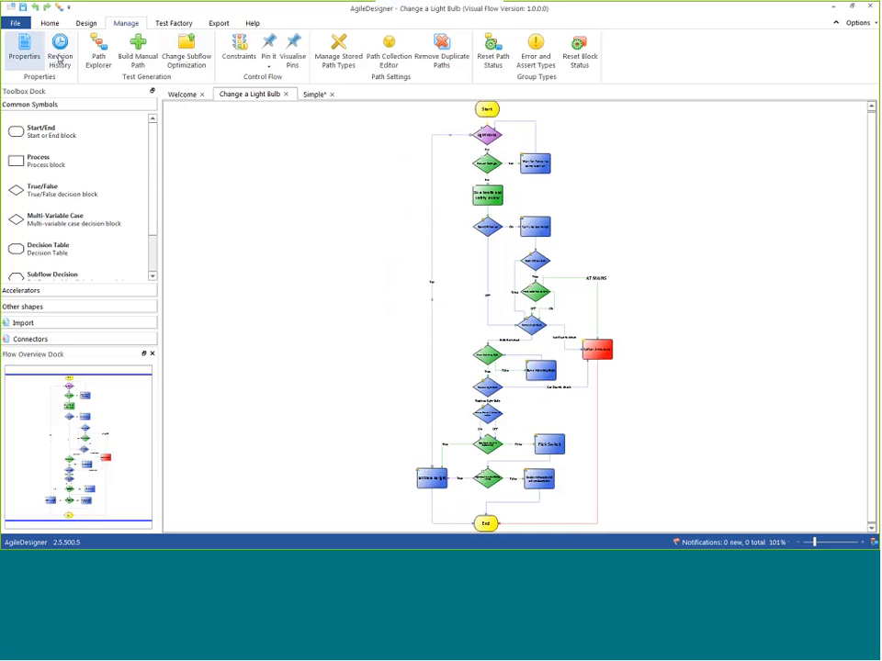
click(98, 55)
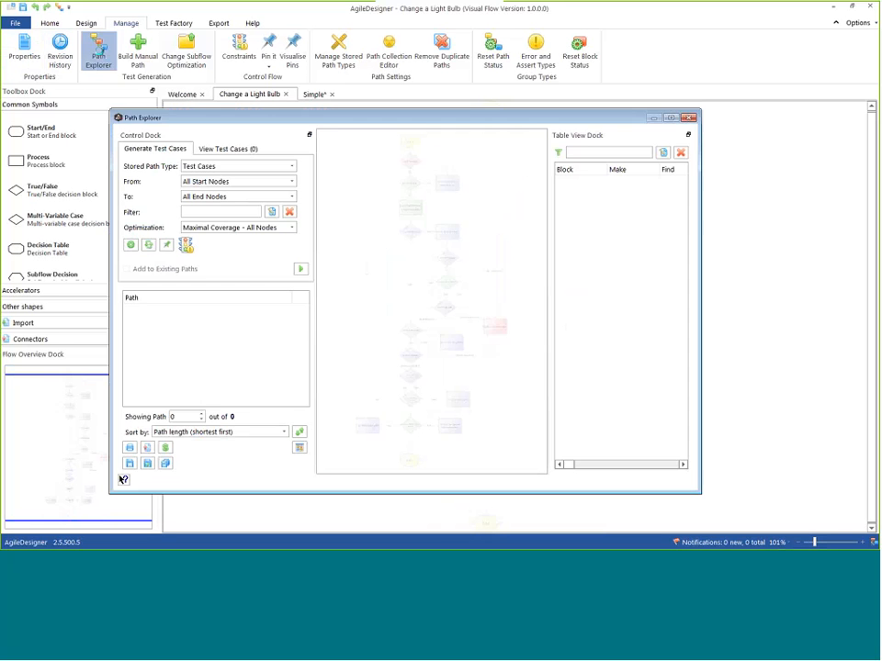
click(299, 269)
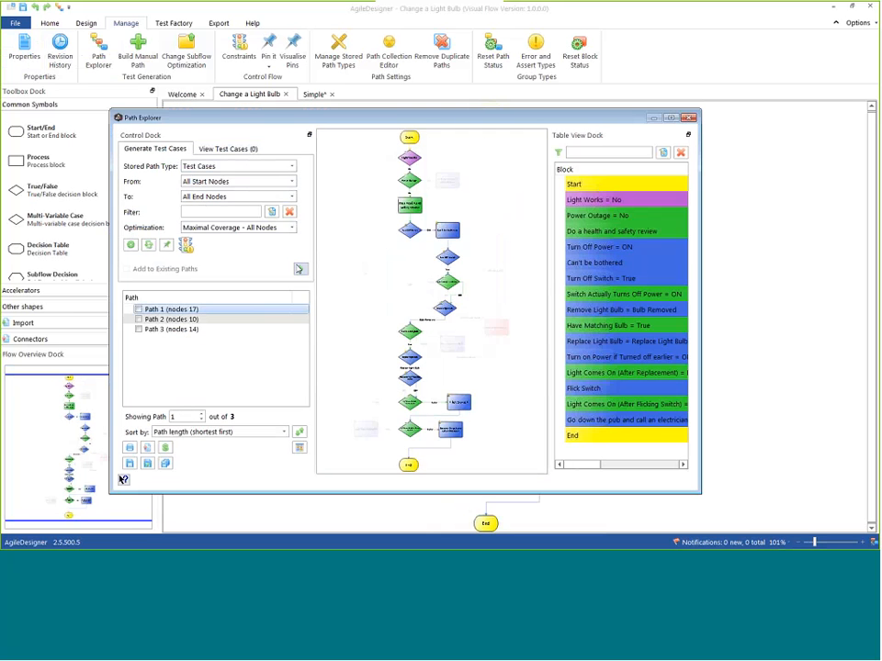
View the route of Path 1 and check the stored test cases in Path Explorer
click(166, 311)
click(203, 150)
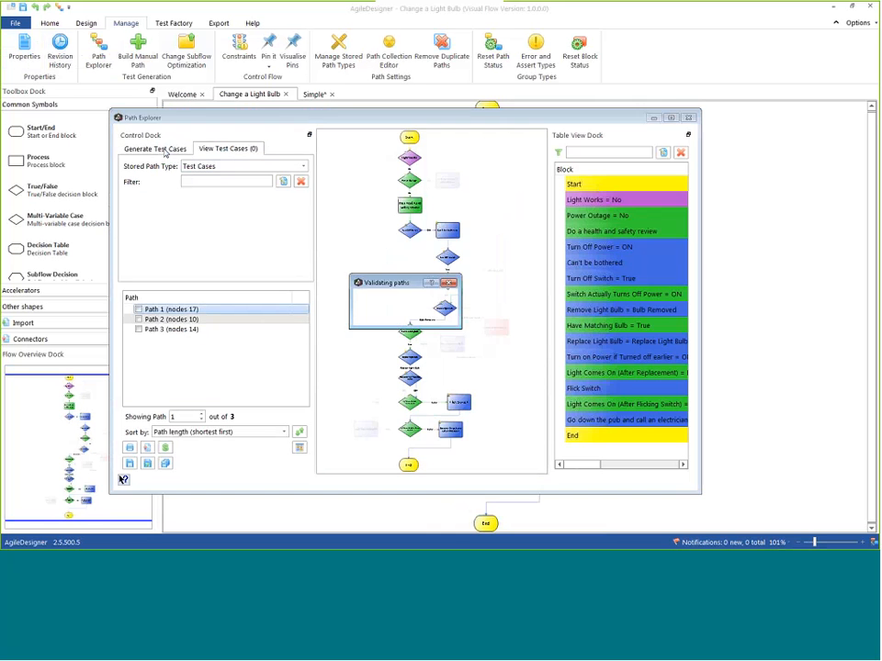
click(159, 152)
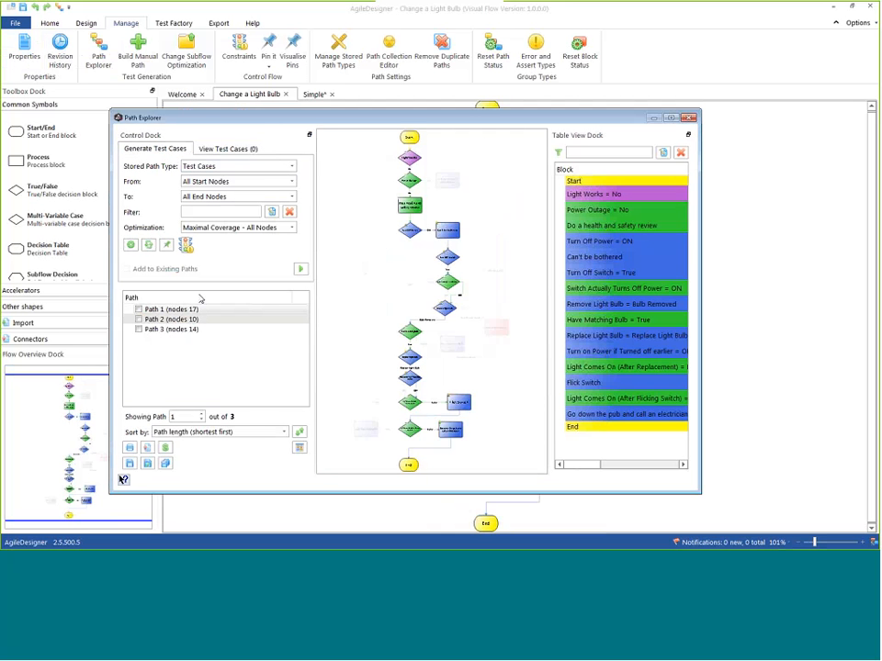
Select Paths 1, 2 and 3, compute their All Pairs Coverage in the coverage statistics, and close Path Explorer
mouse_move(189, 247)
click(138, 309)
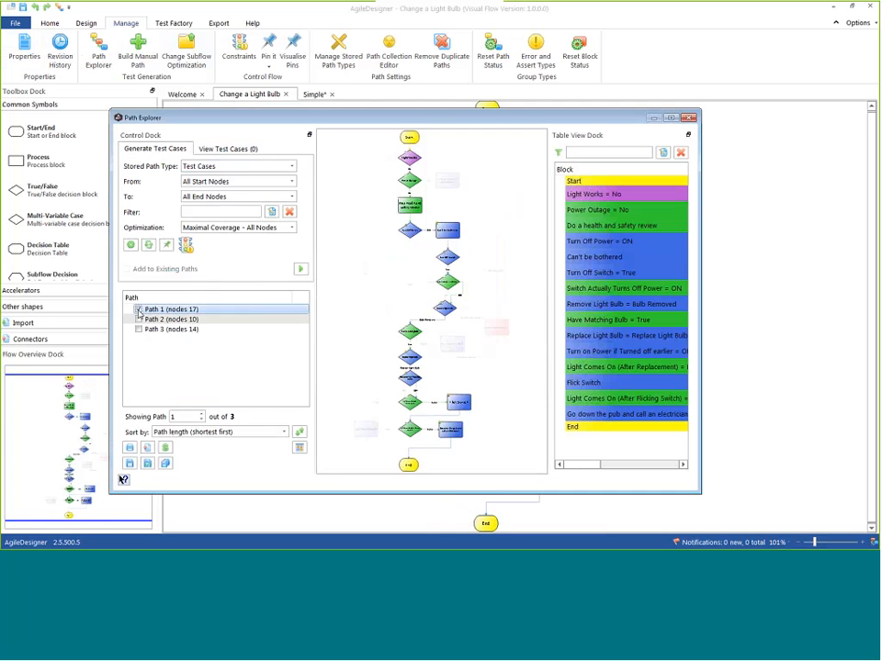
click(139, 319)
click(139, 329)
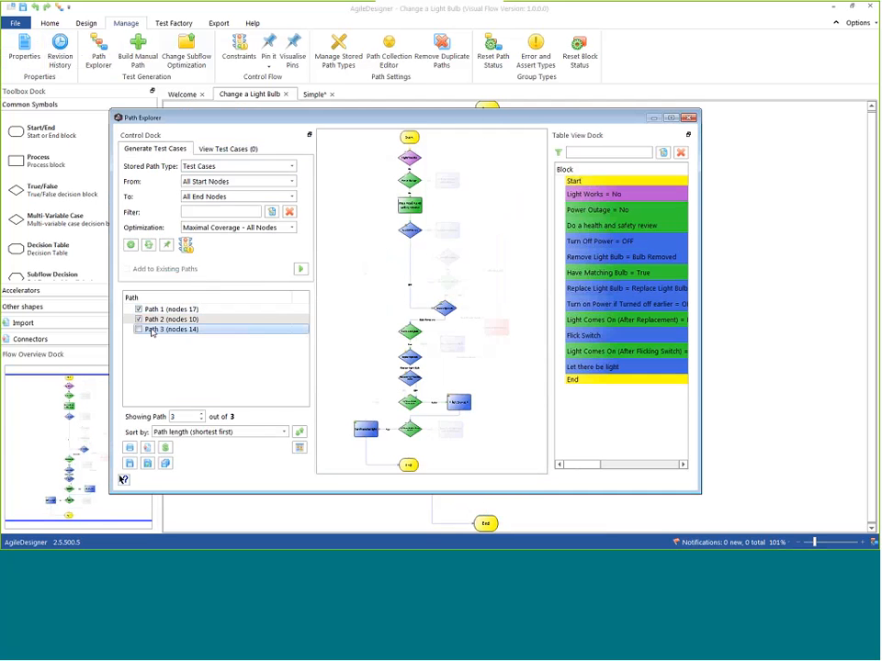
click(300, 447)
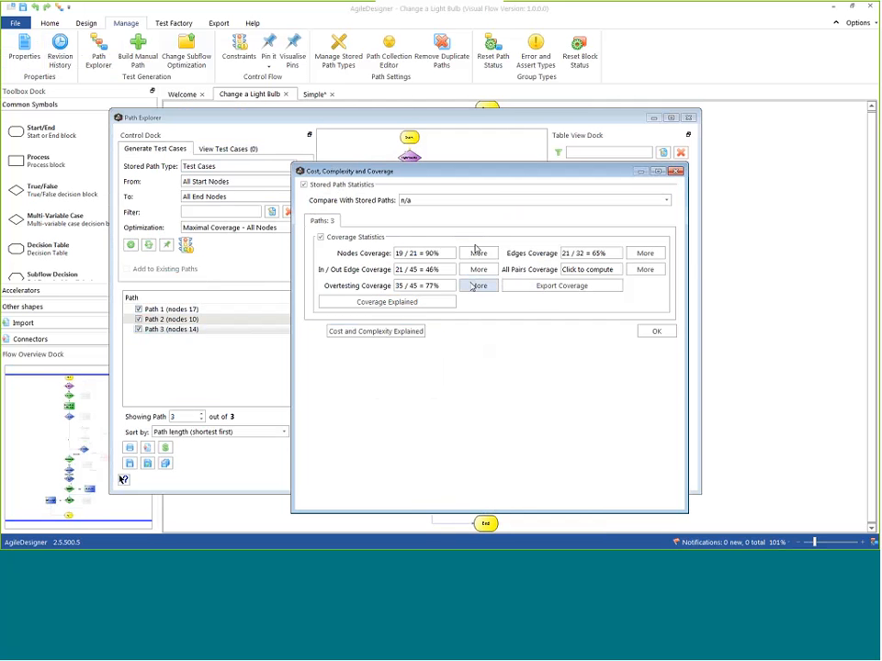
click(581, 270)
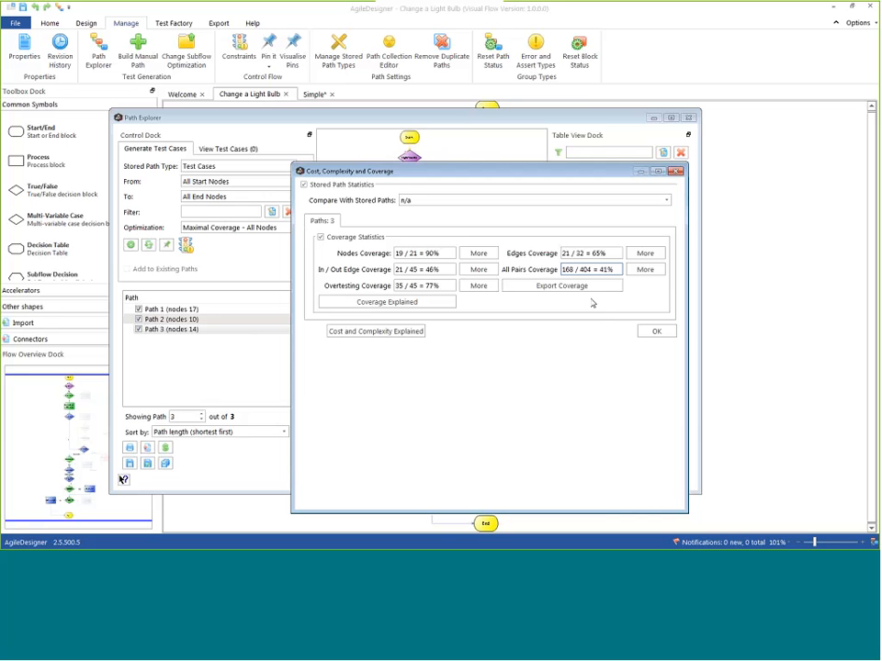
click(656, 331)
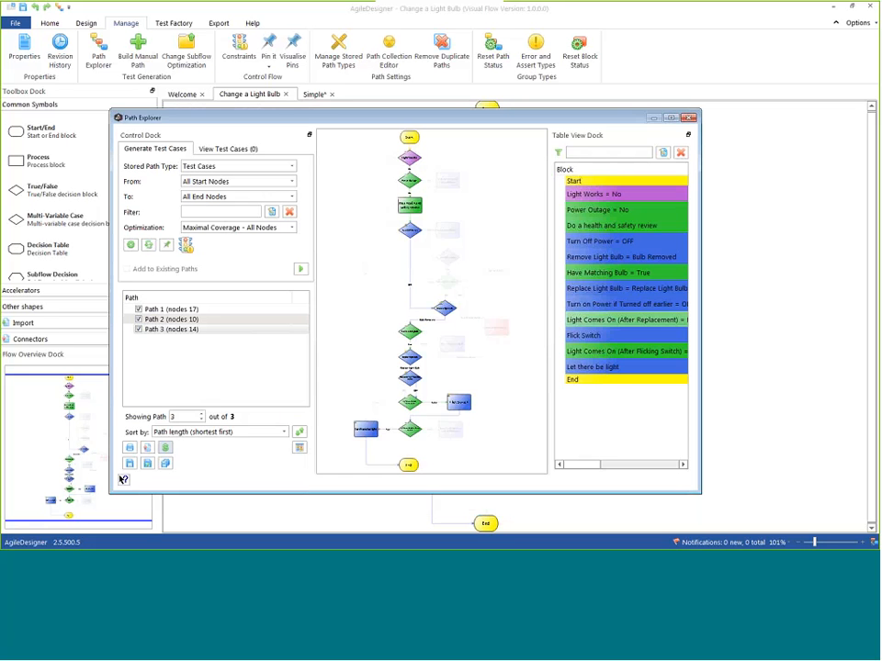
click(689, 119)
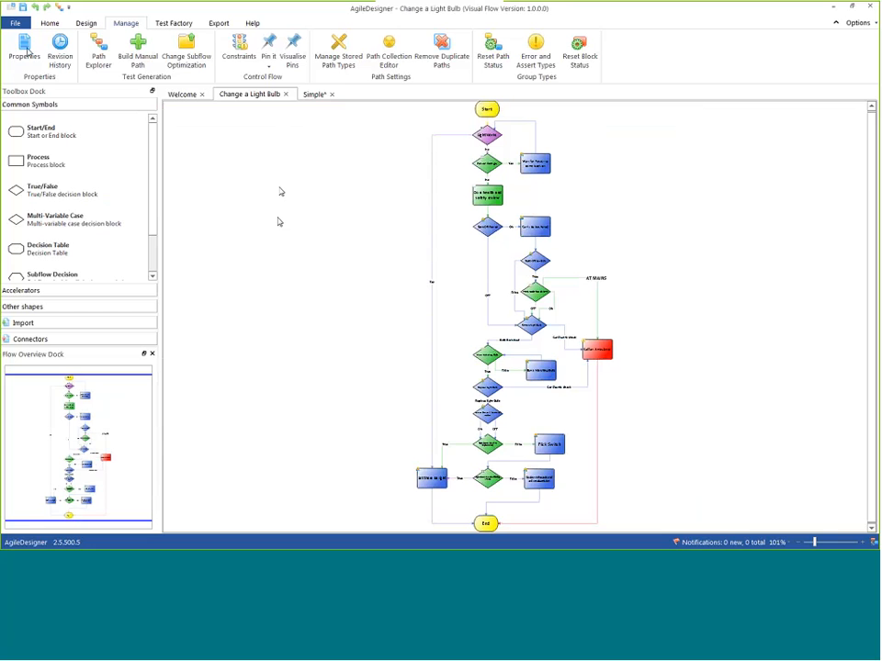
Create a new flow chart titled "Build support"
click(84, 24)
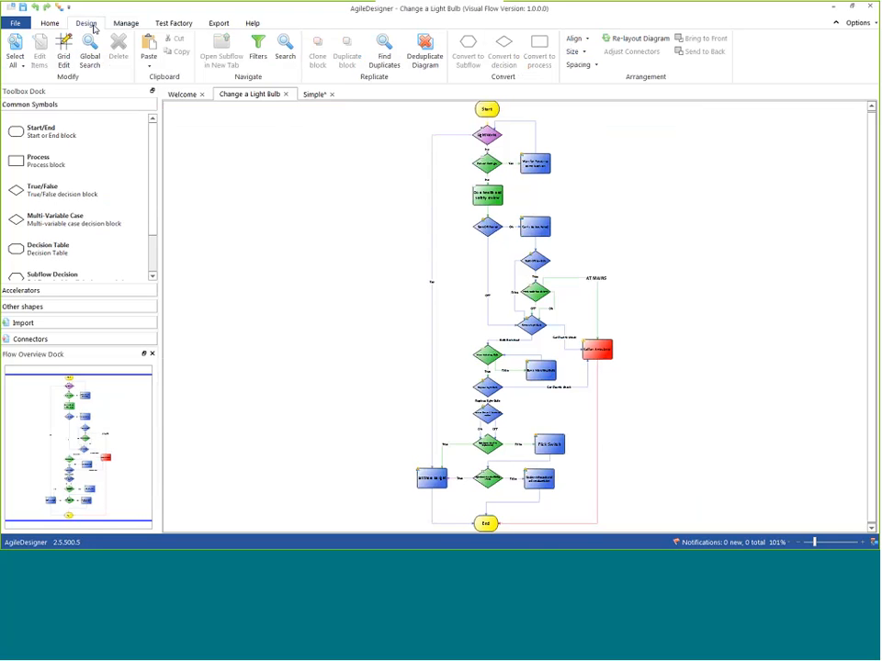
click(48, 22)
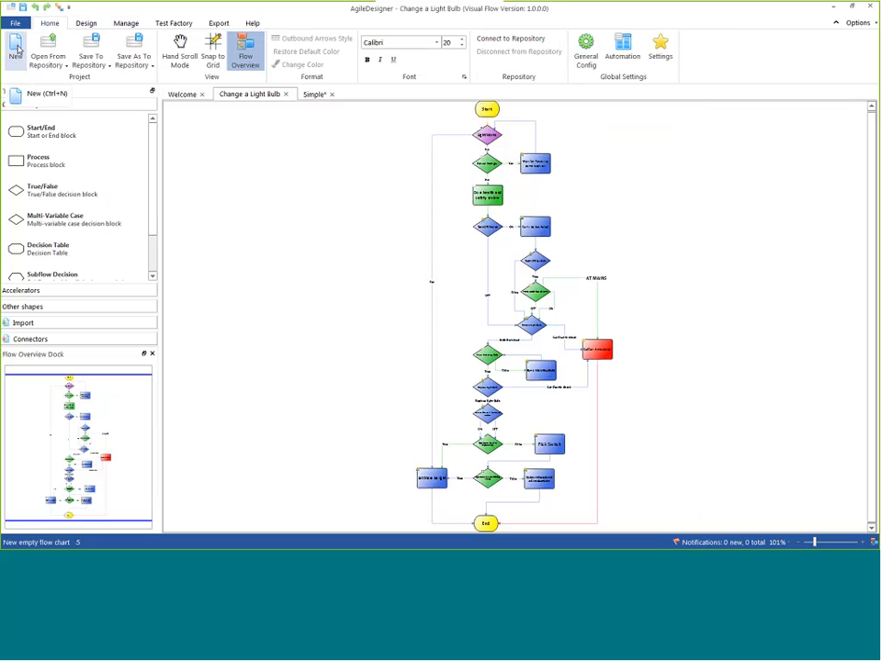
click(18, 49)
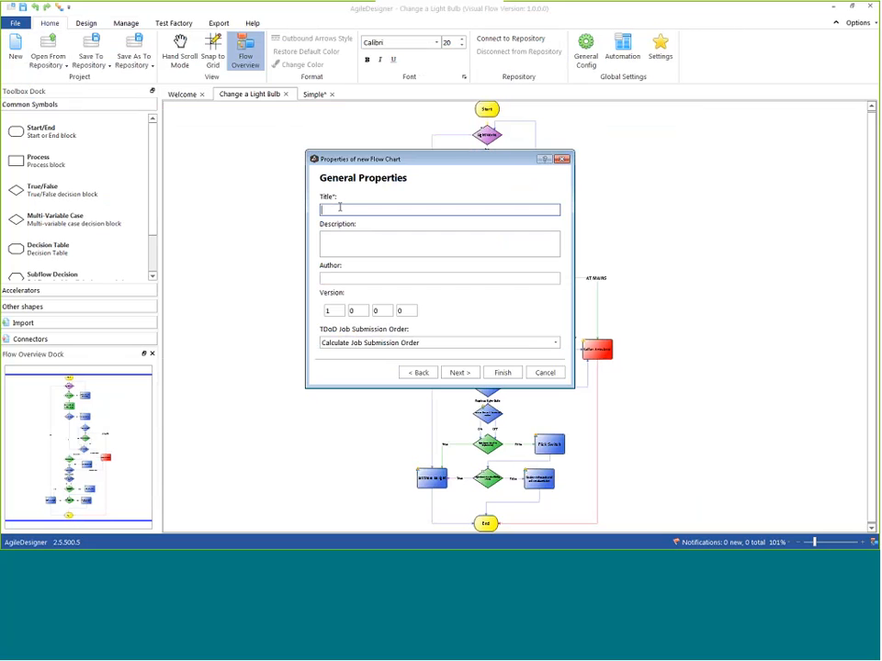
text(Build support)
click(504, 372)
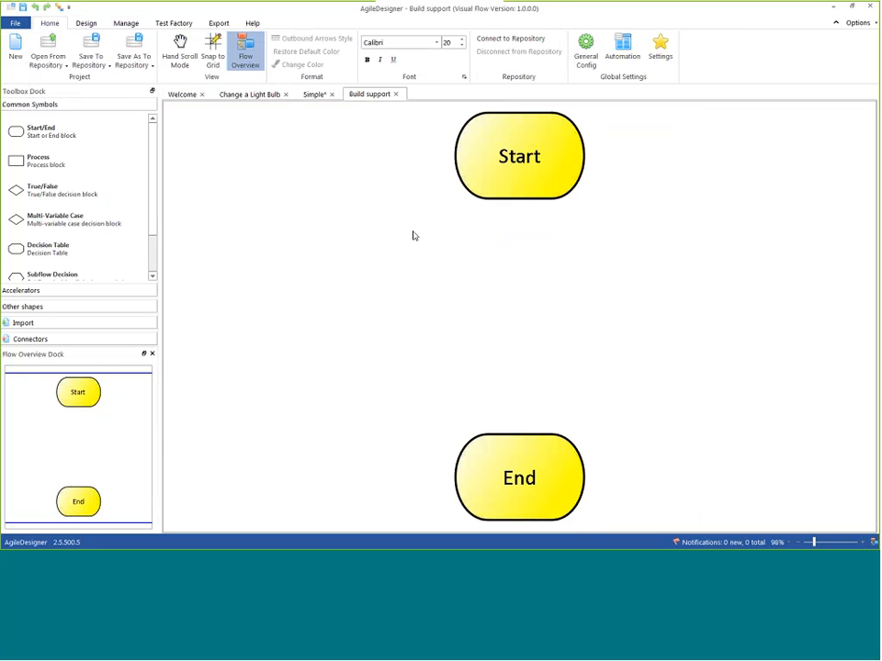
Add a Process block named "Open support ticket" between the Start and End blocks
drag(38, 161, 536, 272)
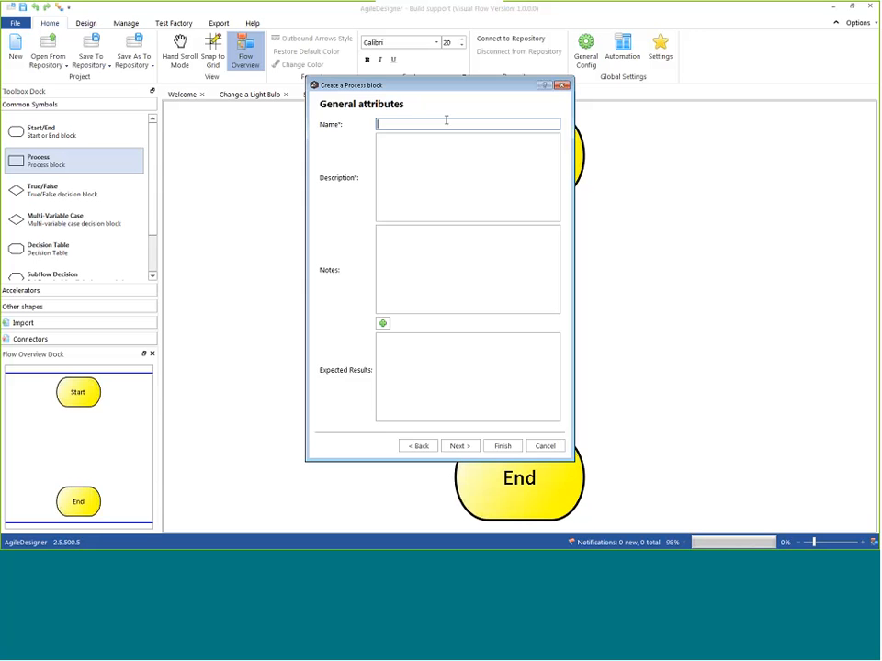
text(Open support ticket)
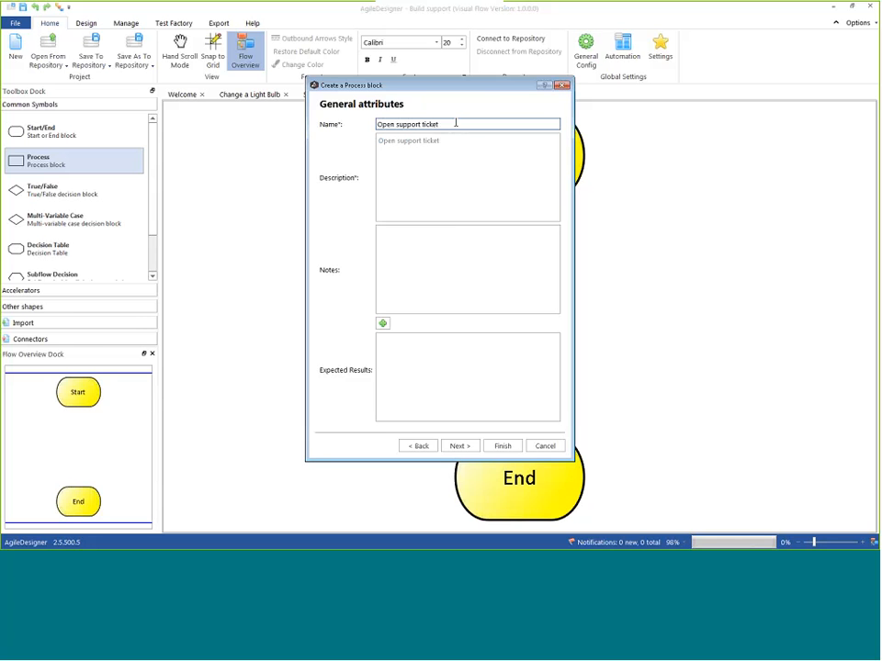
click(503, 445)
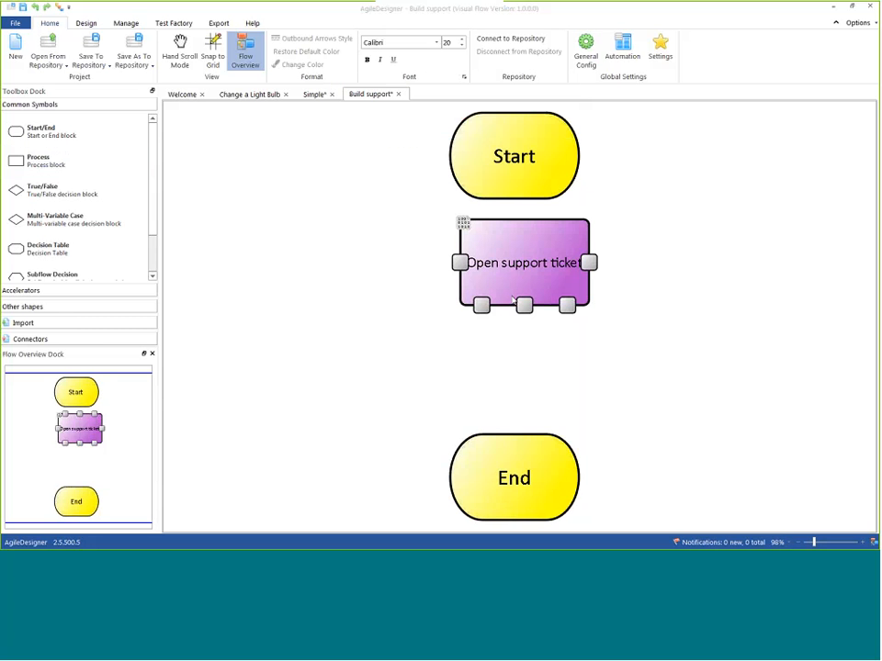
drag(154, 199, 153, 250)
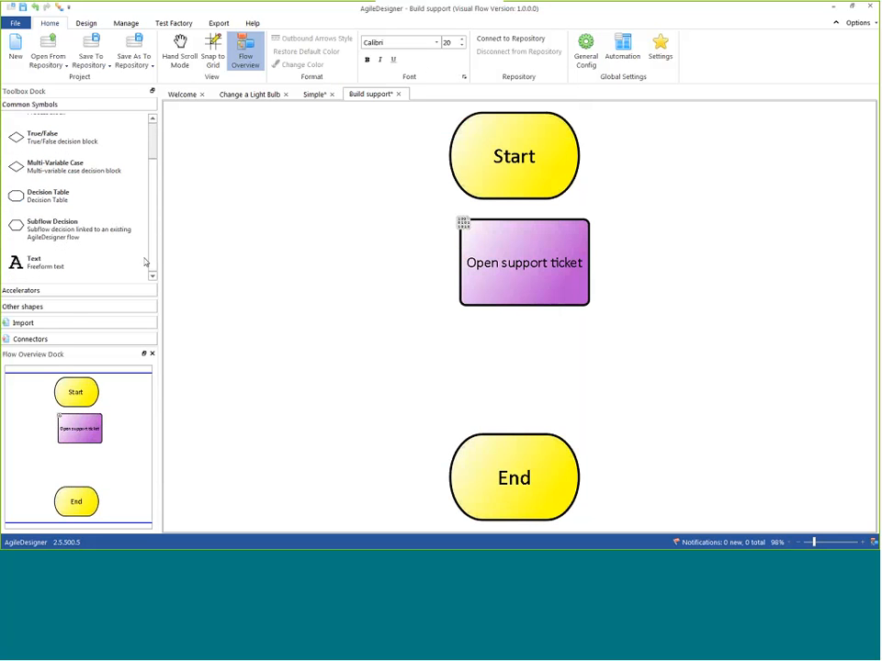
click(67, 306)
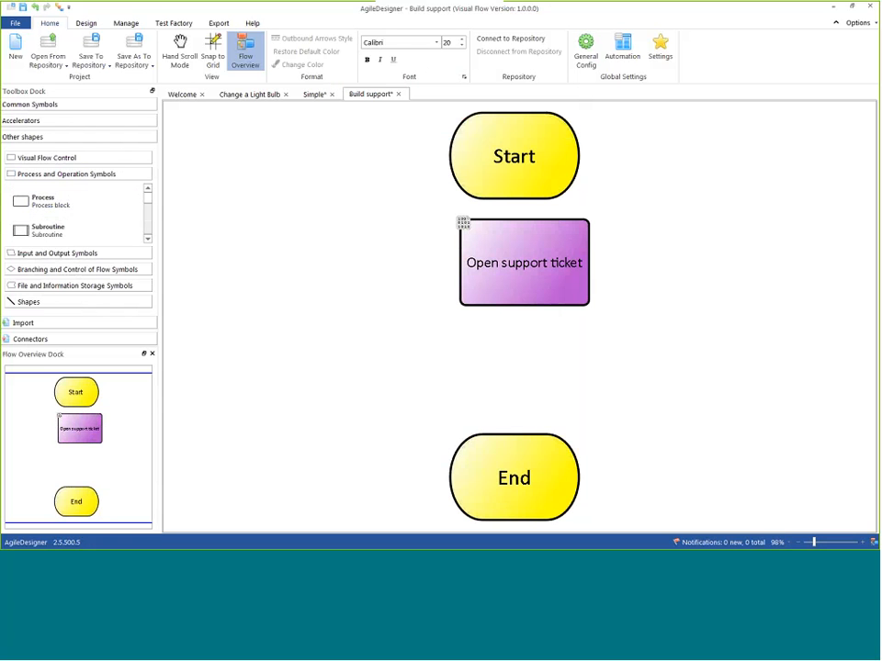
click(55, 160)
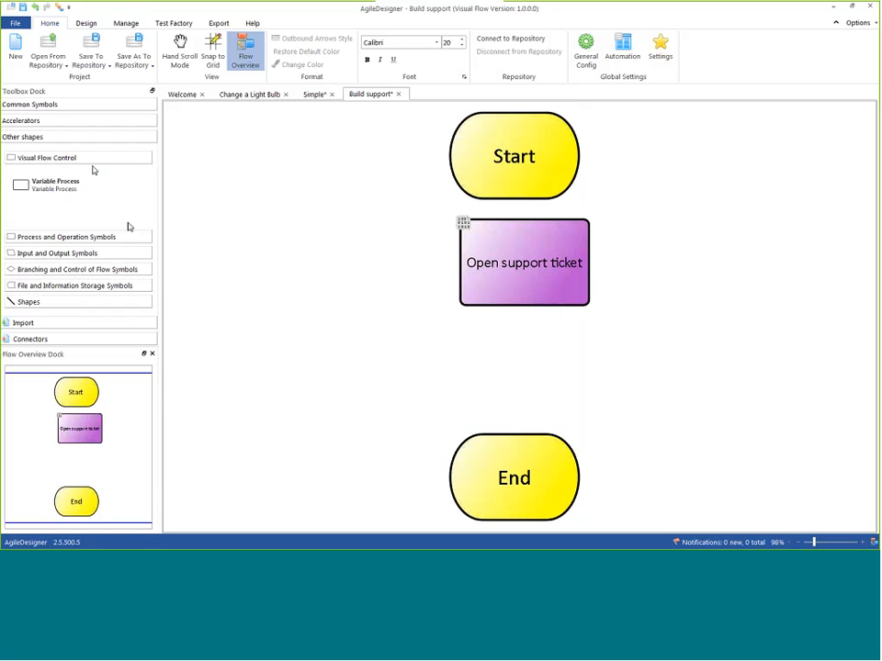
click(69, 106)
scroll(116, 115, up, 2)
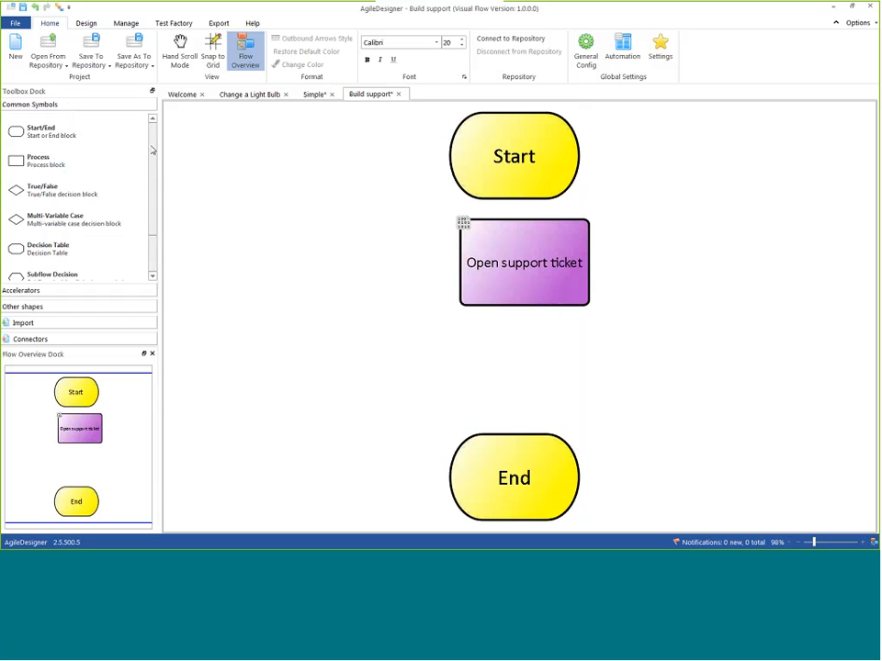
mouse_move(153, 174)
mouse_down()
mouse_move(155, 232)
mouse_move(154, 166)
mouse_up()
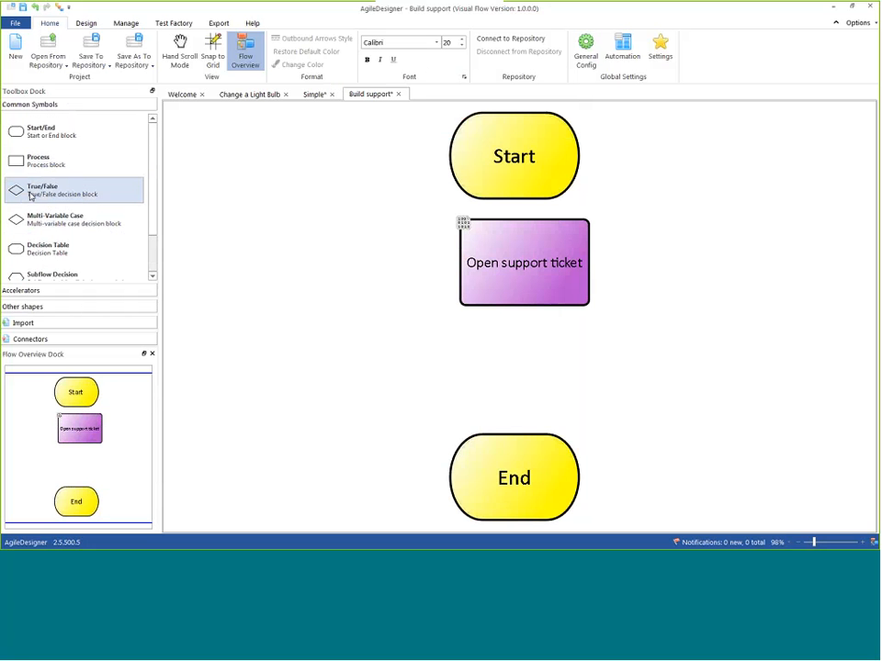
Add a Multi-Variable Case decision block named "Does customer have support contract" between Open support ticket and End, keeping outputs 1 and 2
click(26, 221)
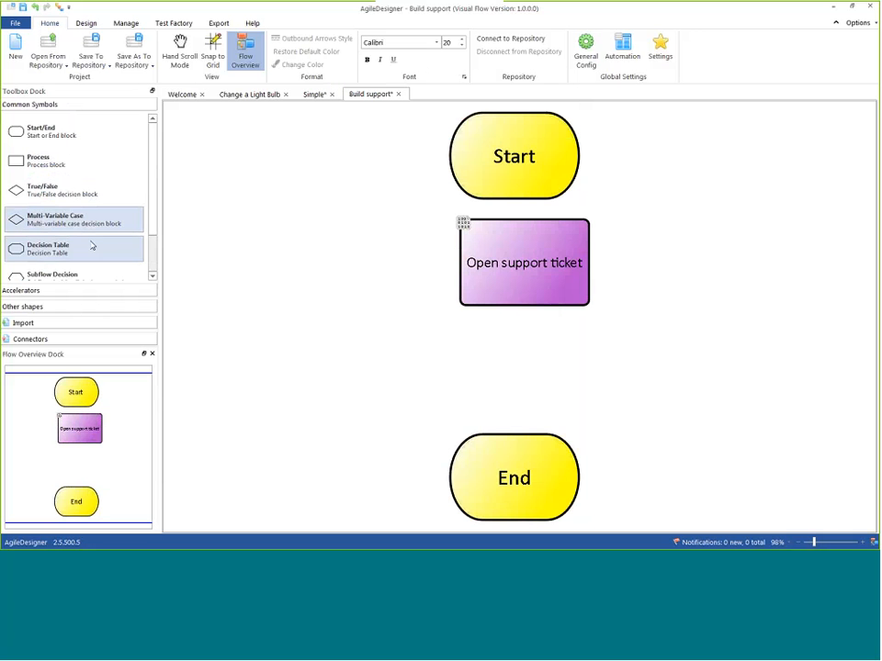
drag(45, 224, 529, 360)
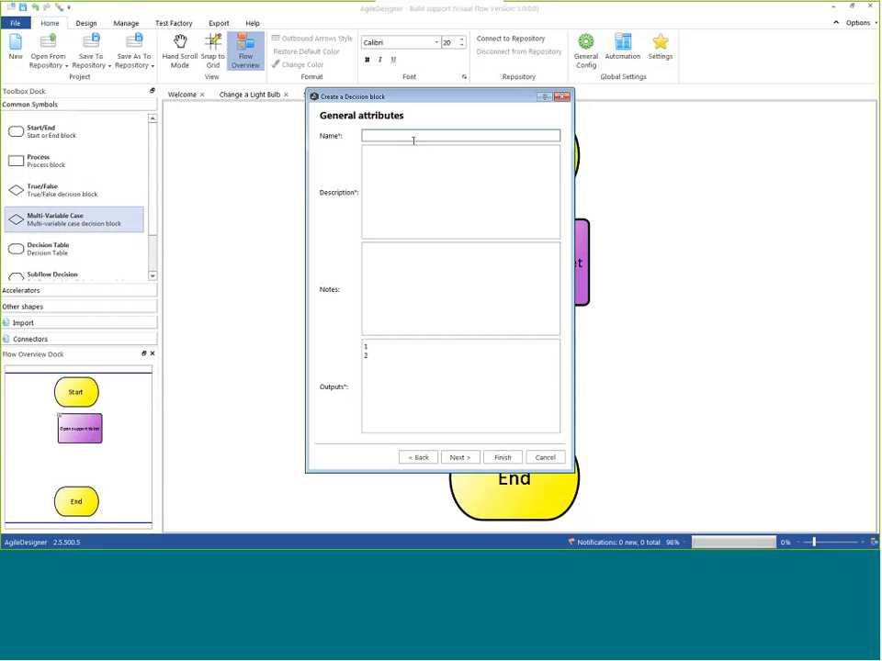
text(Does customer have suppro)
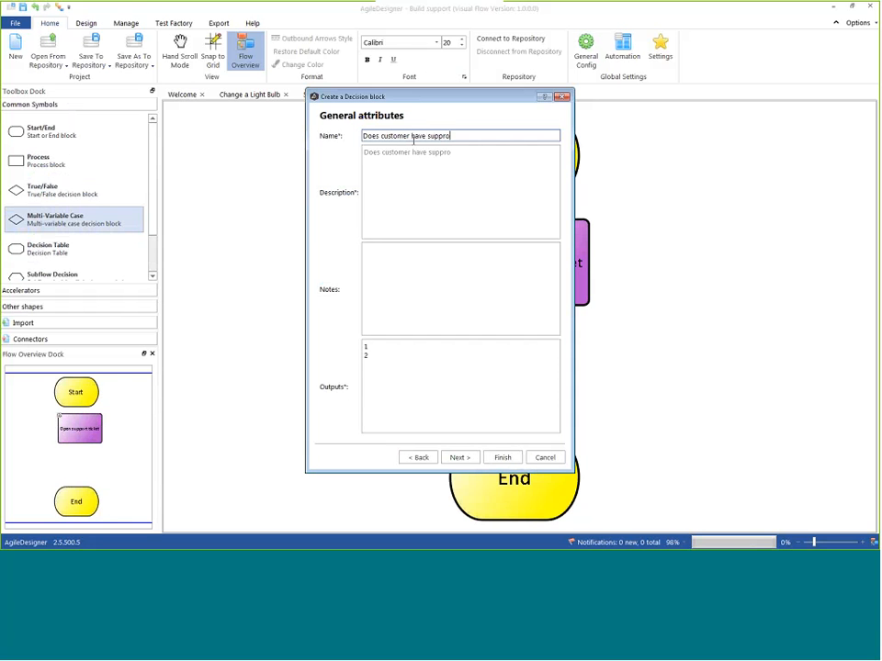
key(BackSpace)
key(BackSpace)
text(ort contr)
key(BackSpace)
text(act?)
key(Return)
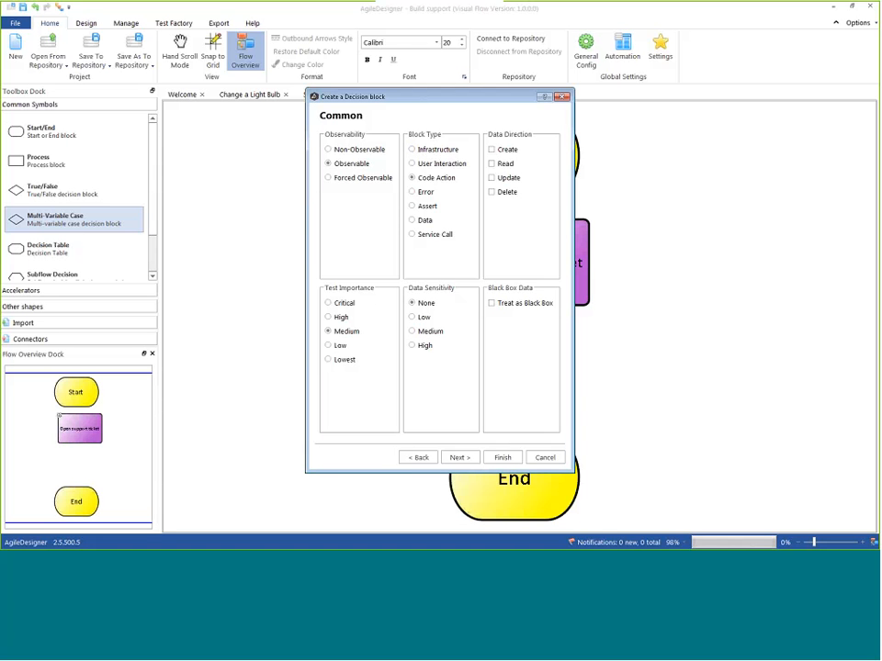
click(503, 458)
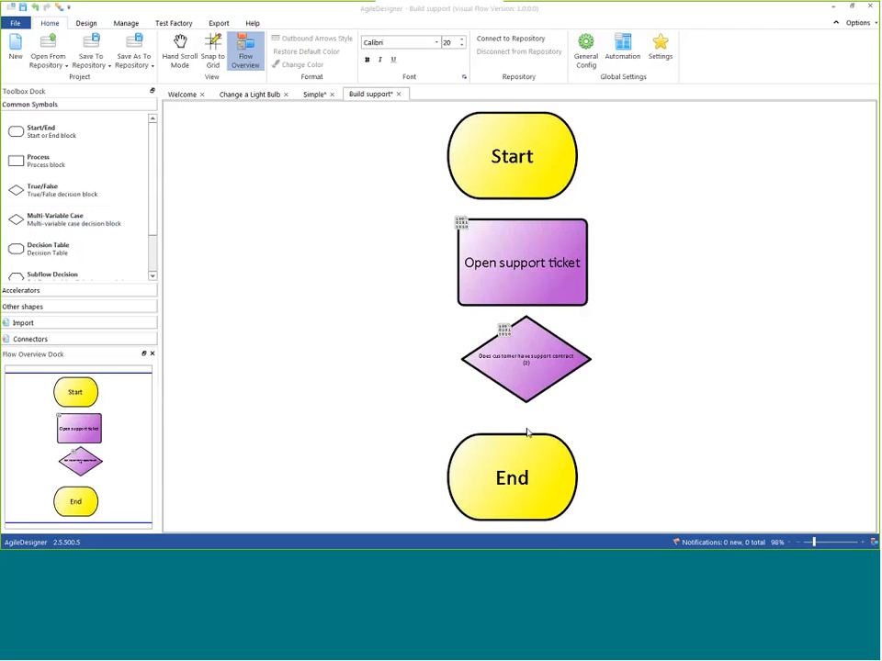
Reposition the End block and the support contract decision block to space out the column
click(516, 372)
drag(518, 454, 522, 465)
drag(510, 362, 505, 367)
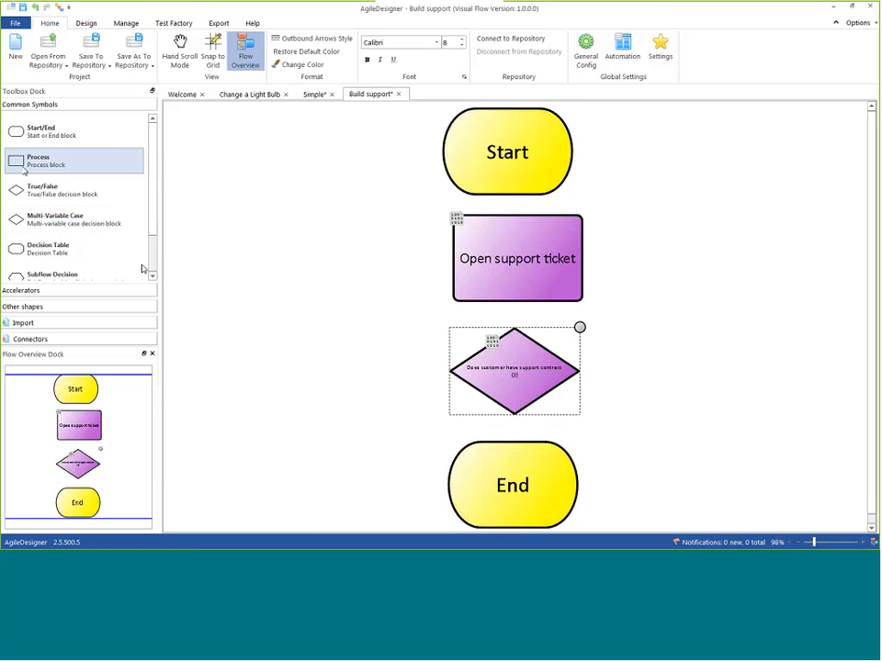
Add a Process block named "Ask customer to setup contract" to the left of the support contract decision
drag(142, 269, 300, 358)
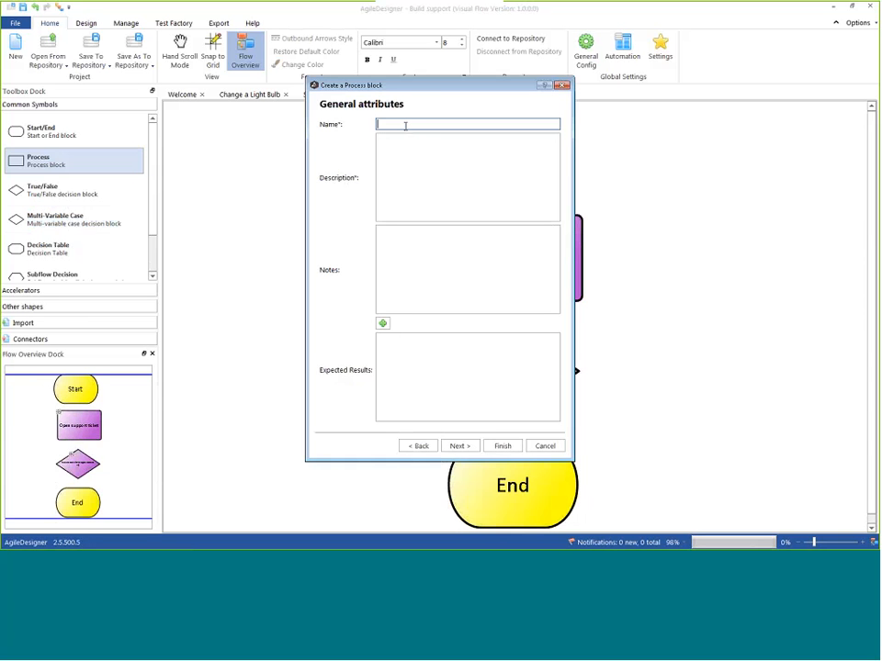
text(Ask customer to setup contr)
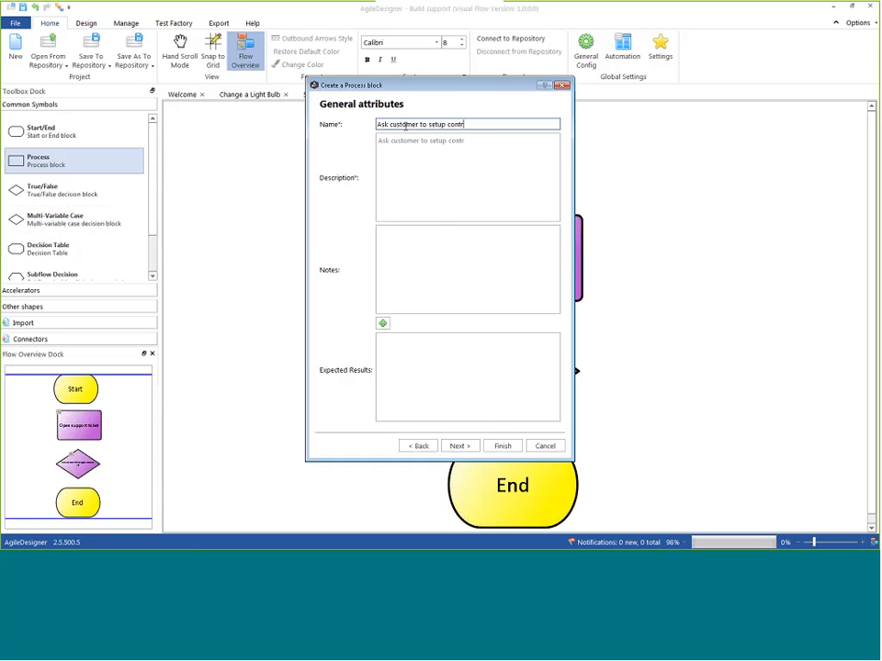
text(act)
key(Return)
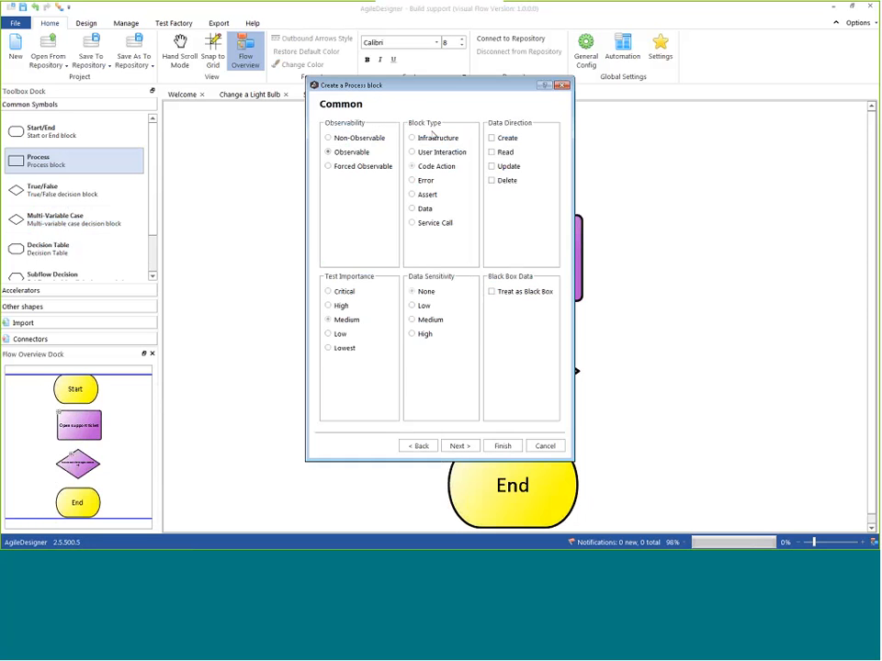
click(503, 446)
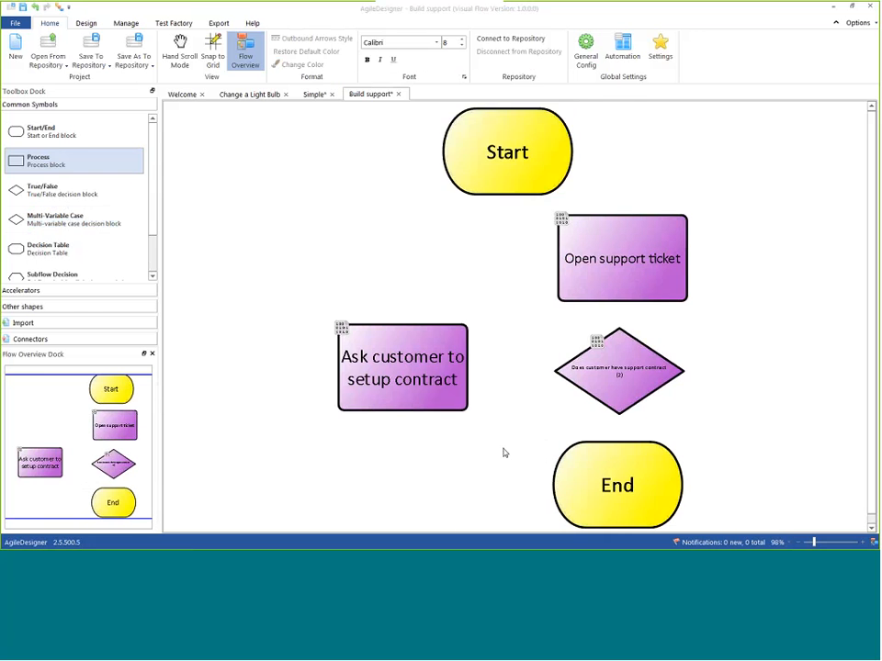
double_click(399, 358)
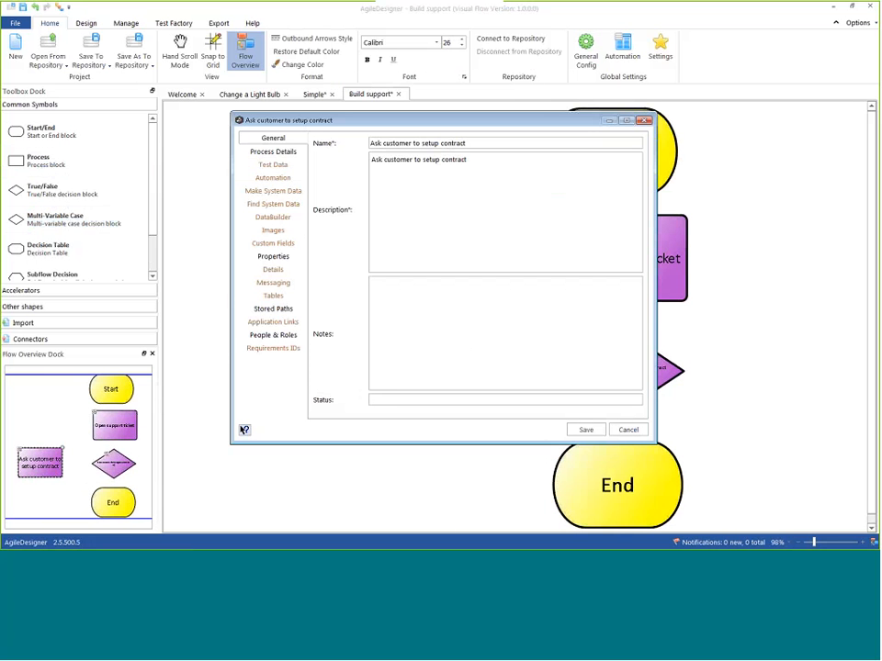
key(Escape)
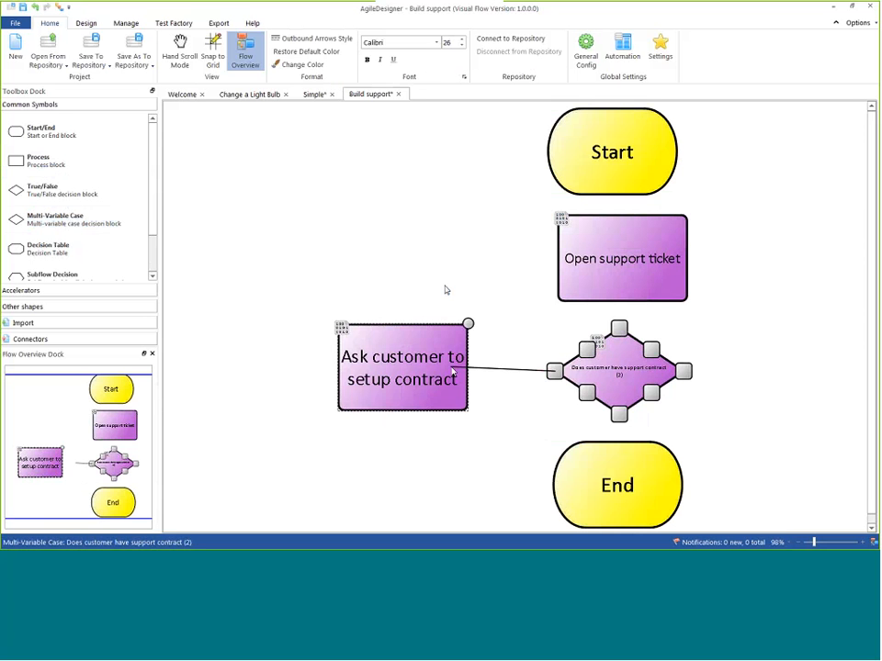
Connect output 1 of the support contract decision to Ask customer to setup contract, and link that block back to Open support ticket
drag(453, 372, 450, 371)
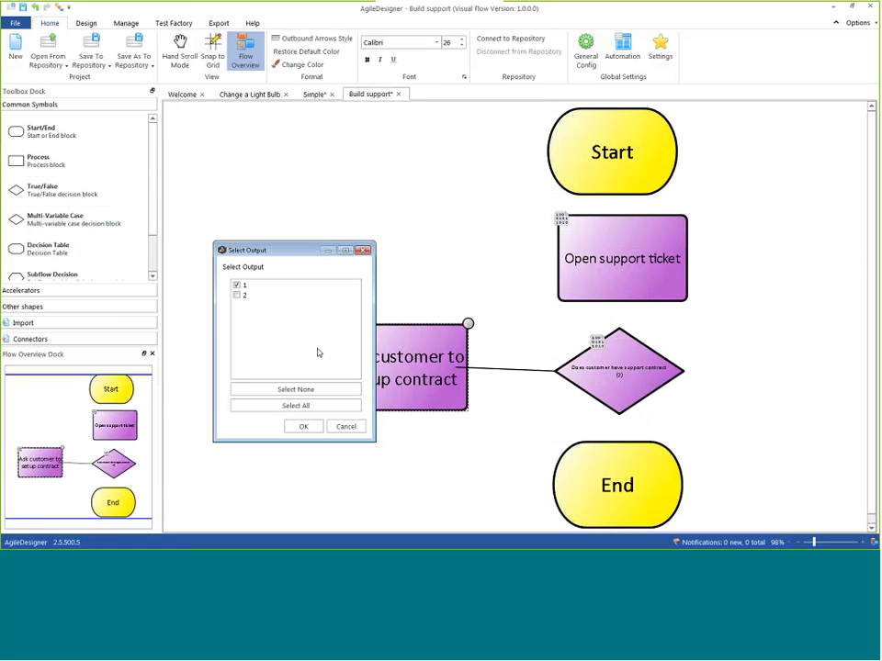
click(303, 426)
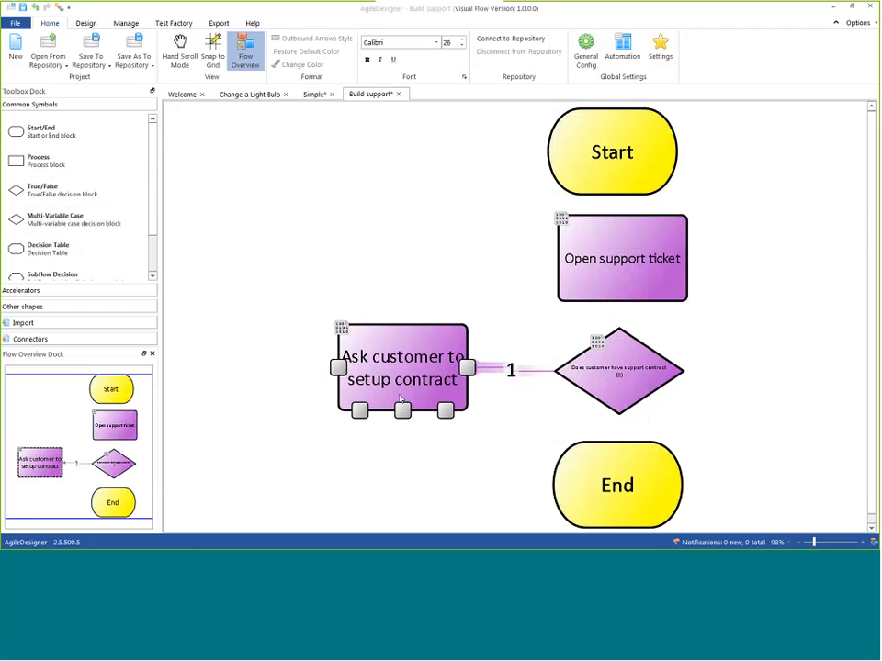
drag(402, 324, 570, 253)
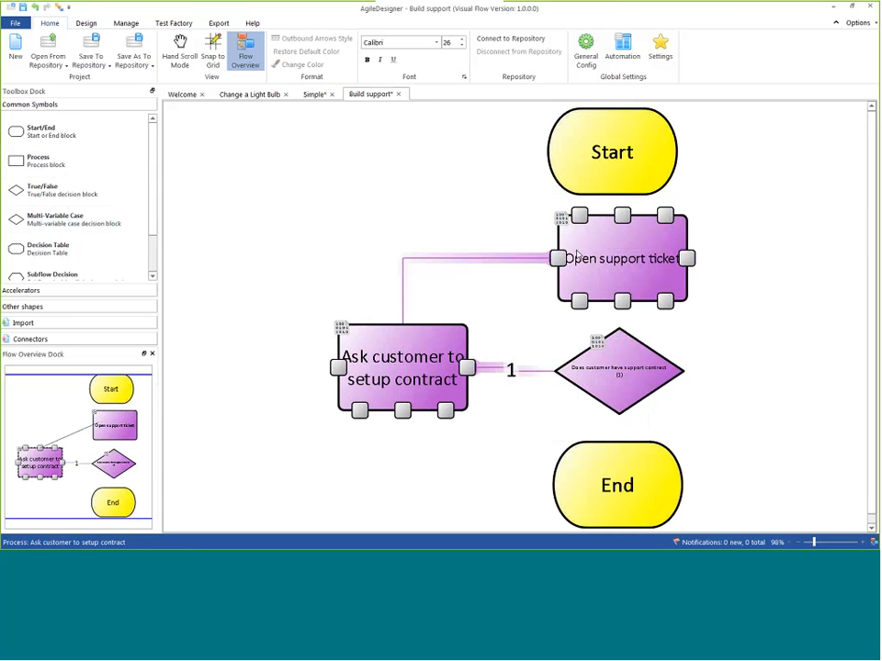
Connect Open support ticket to the support contract decision, and move the decision and End blocks slightly lower
drag(617, 303, 634, 380)
click(626, 466)
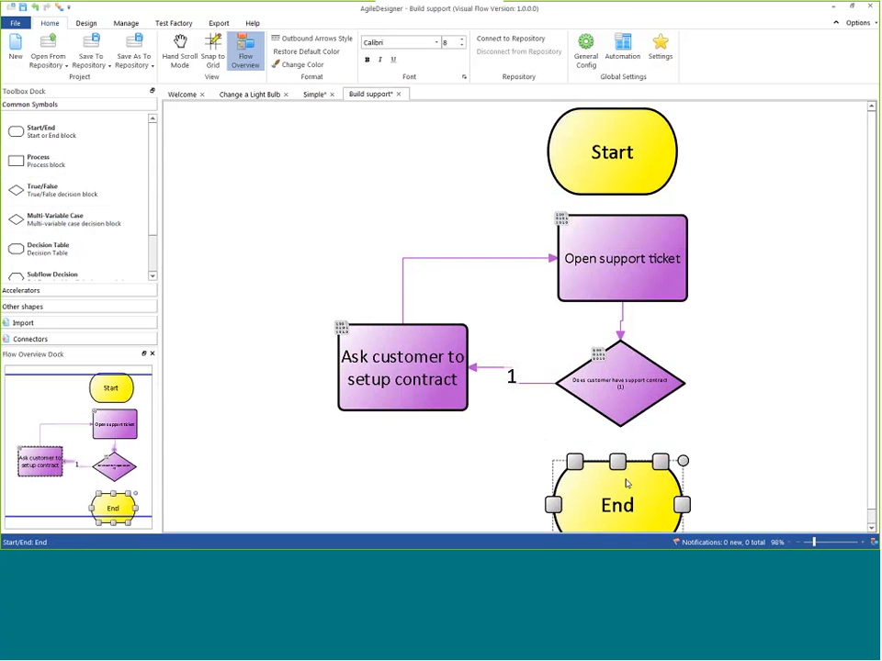
scroll(720, 437, down, 1)
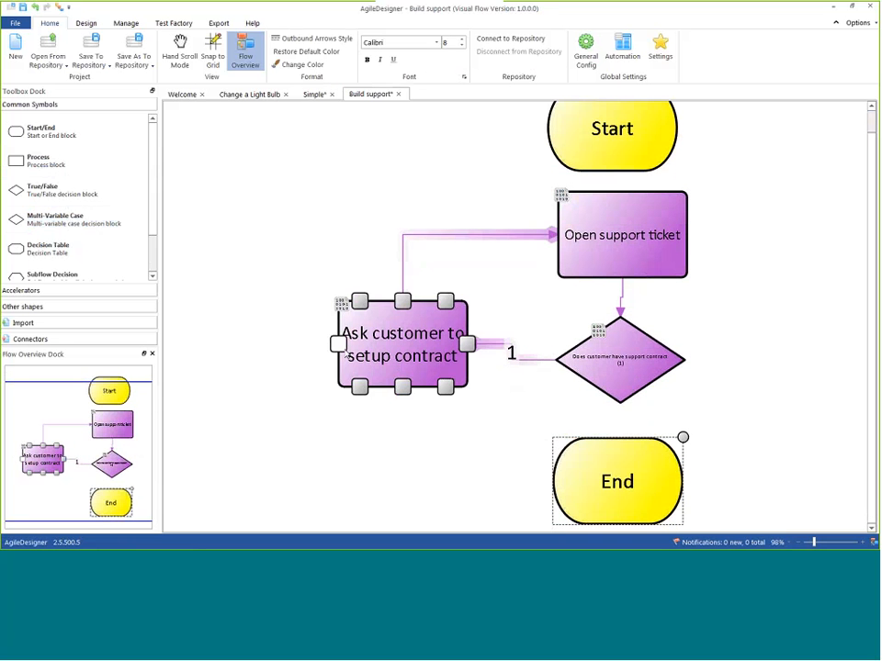
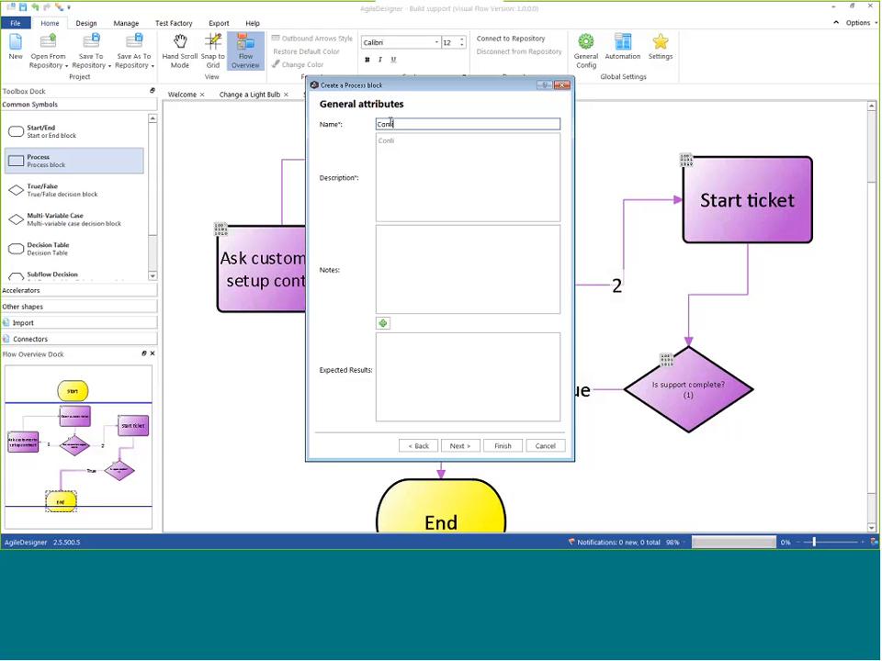
Name the new Process block "Continue processing ticket", create it, and place it to the right of the "Is support complete?" decision
text(nue processing ticket)
click(503, 445)
click(746, 397)
drag(770, 369, 783, 371)
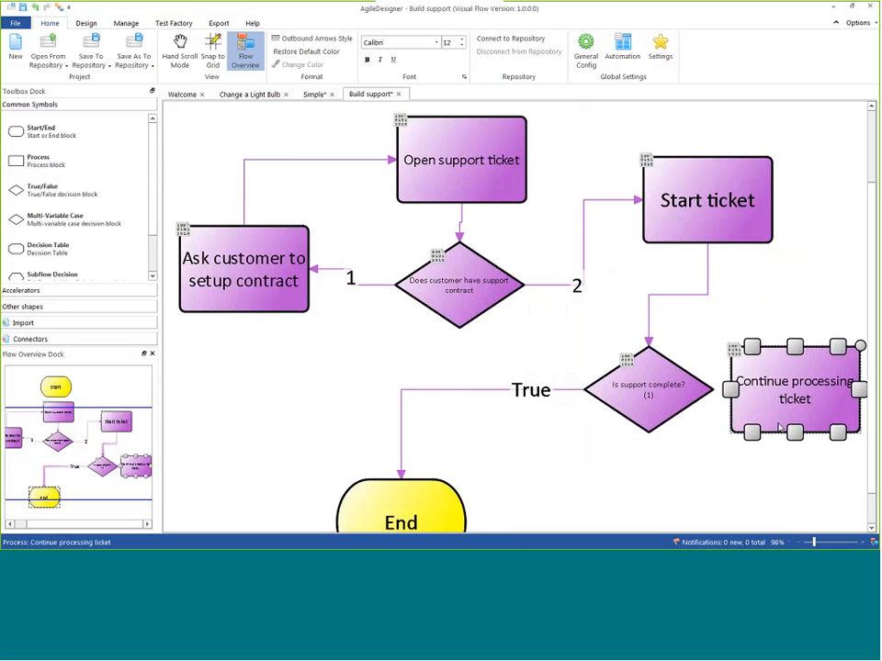
drag(780, 427, 796, 367)
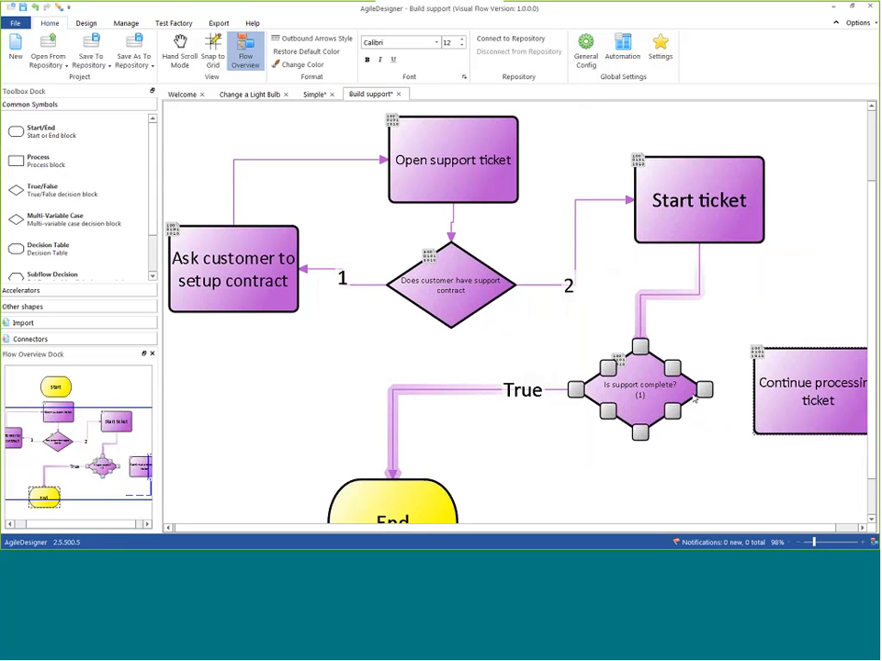
Route the False output of "Is support complete?" through Continue processing ticket to End, shifting the decision block left to make room
drag(703, 392, 781, 395)
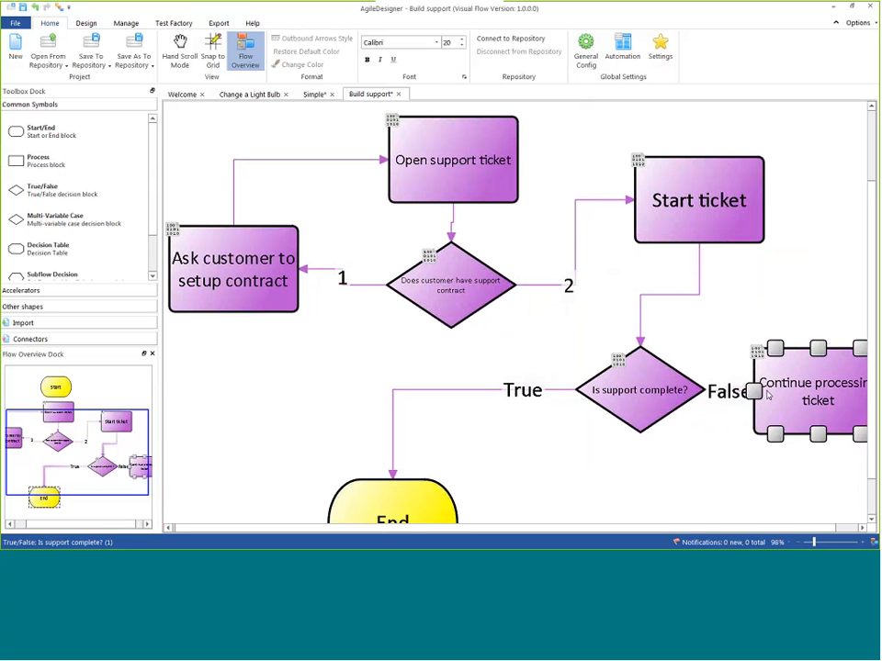
drag(645, 402, 588, 390)
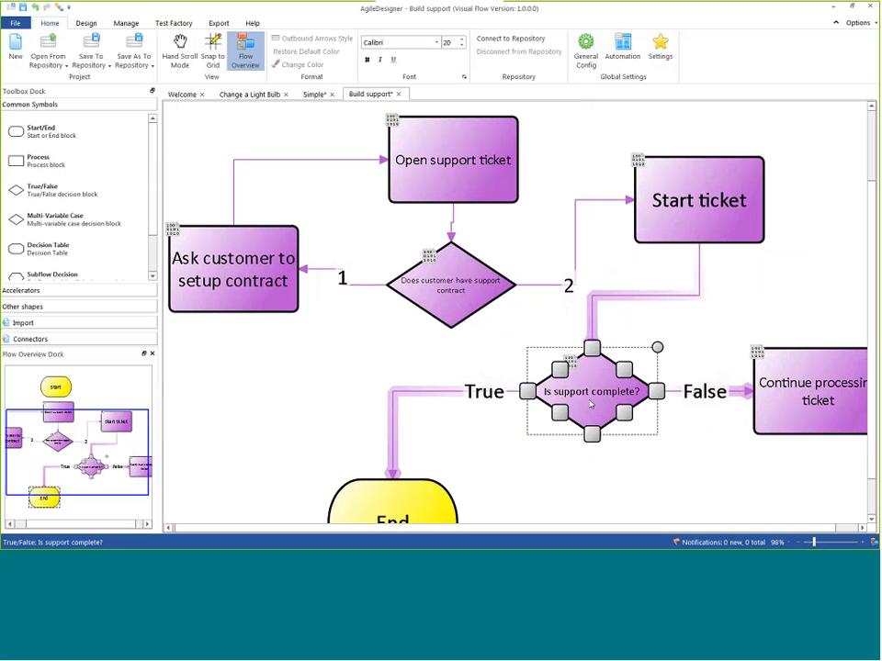
click(656, 442)
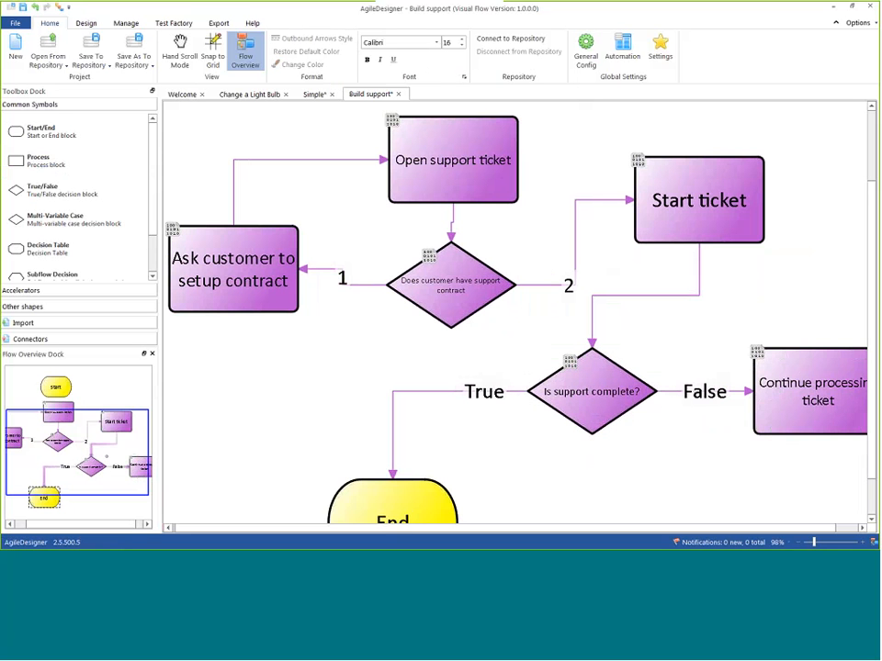
scroll(653, 444, down, 1)
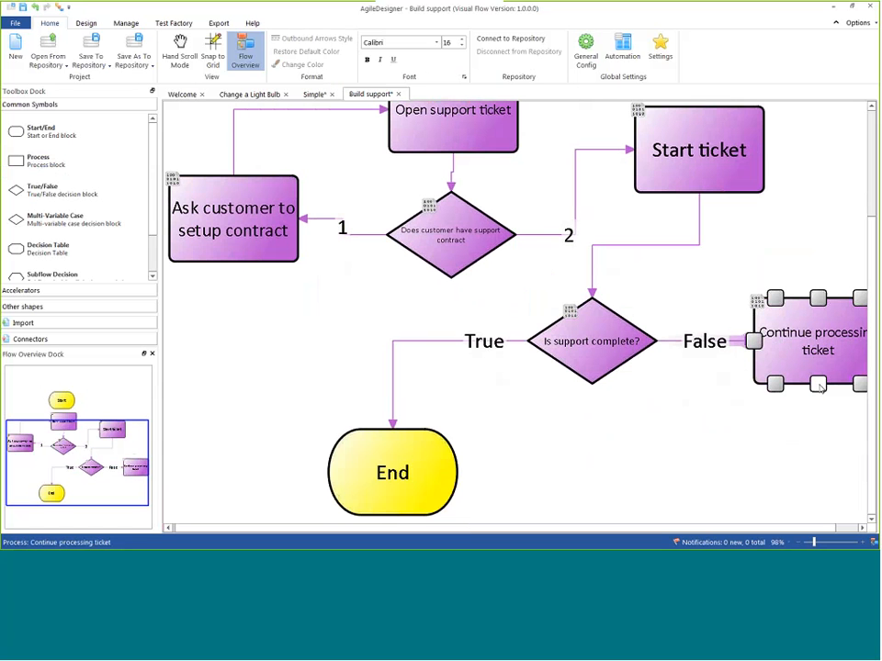
drag(817, 384, 458, 472)
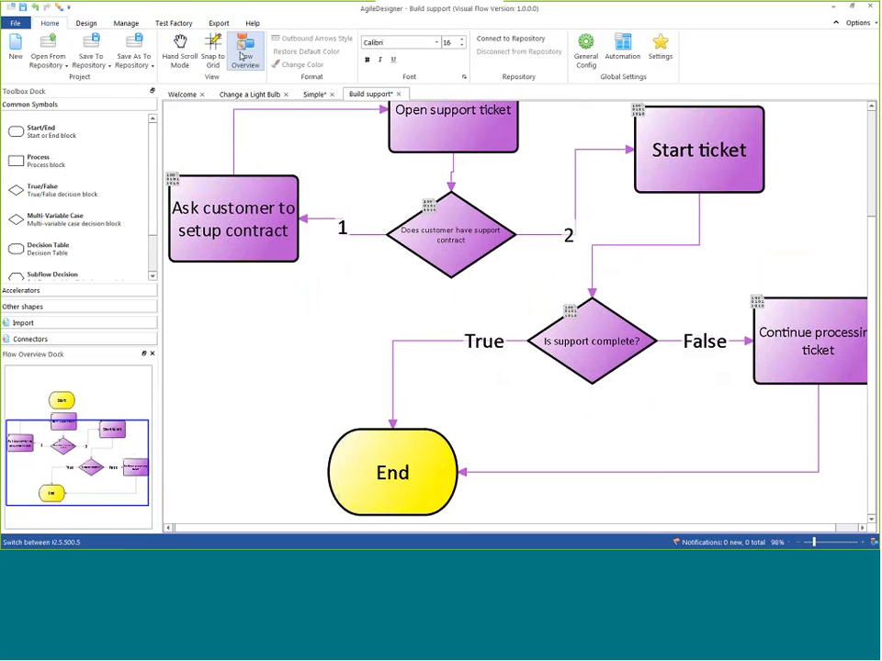
Try to generate test cases for the flow in Path Explorer with the Maximal Coverage - All Nodes optimization
click(86, 24)
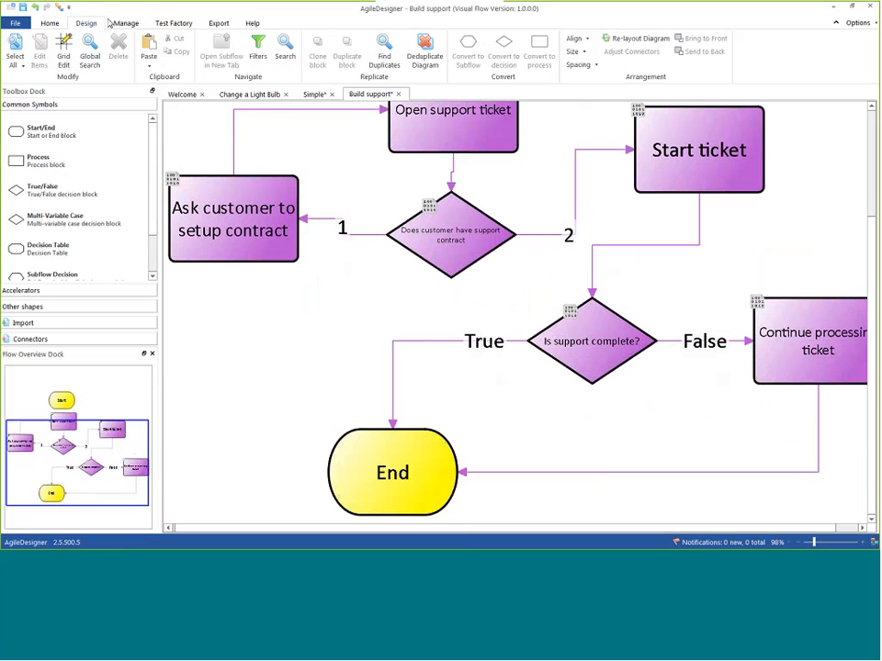
click(124, 24)
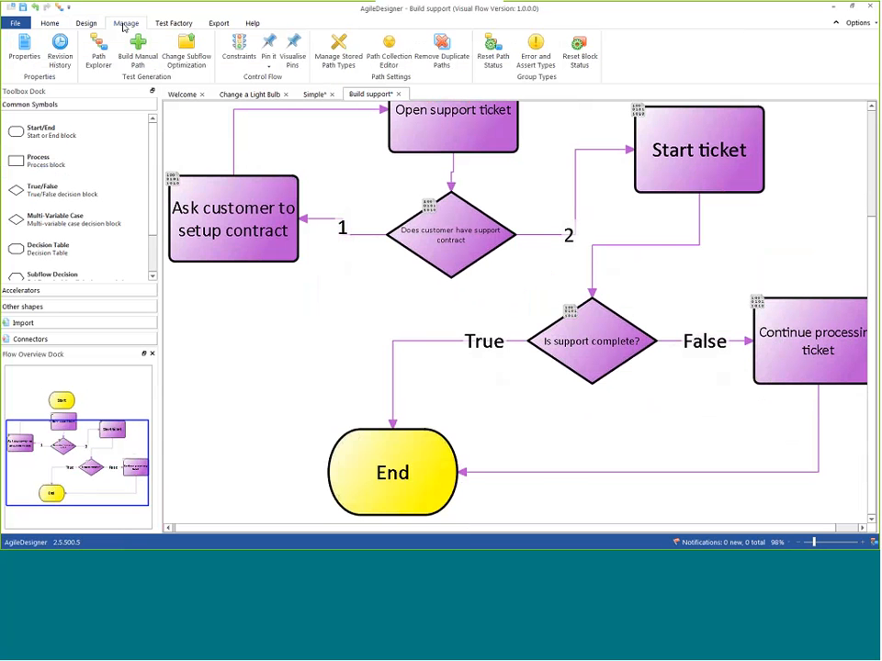
click(99, 58)
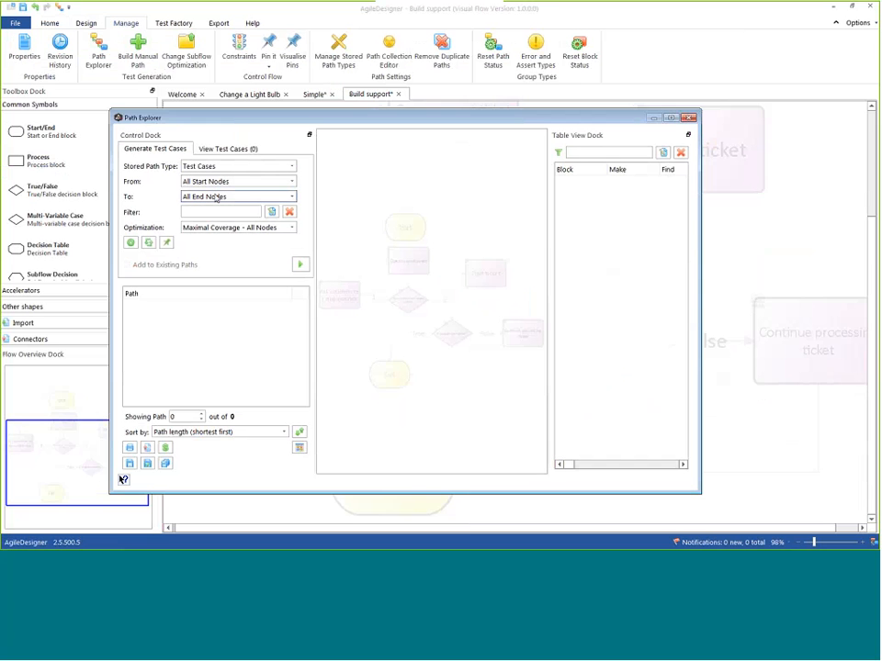
click(300, 267)
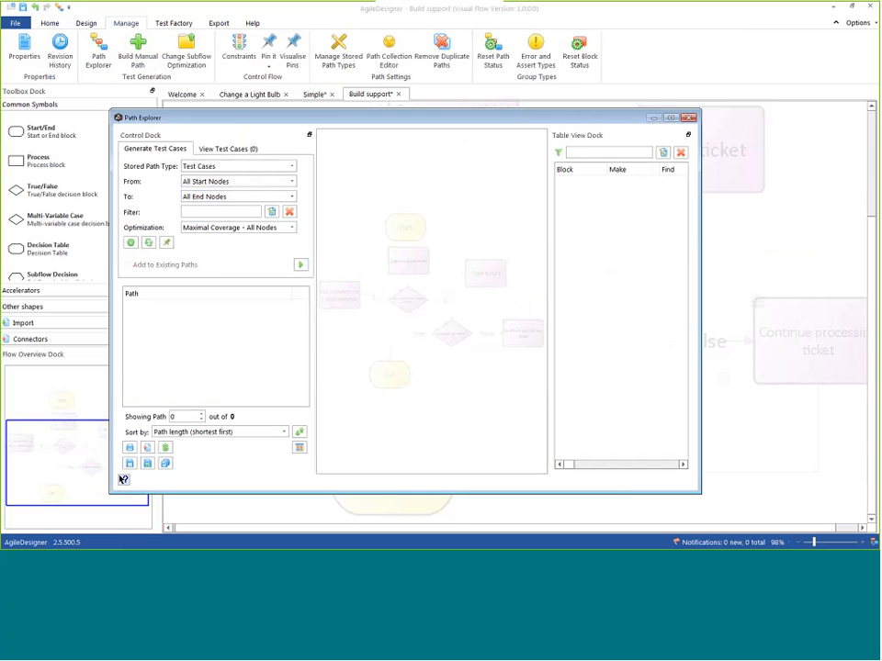
Try to generate the paths with the Full Coverage - All Possible Paths optimization, and close Path Explorer
click(291, 227)
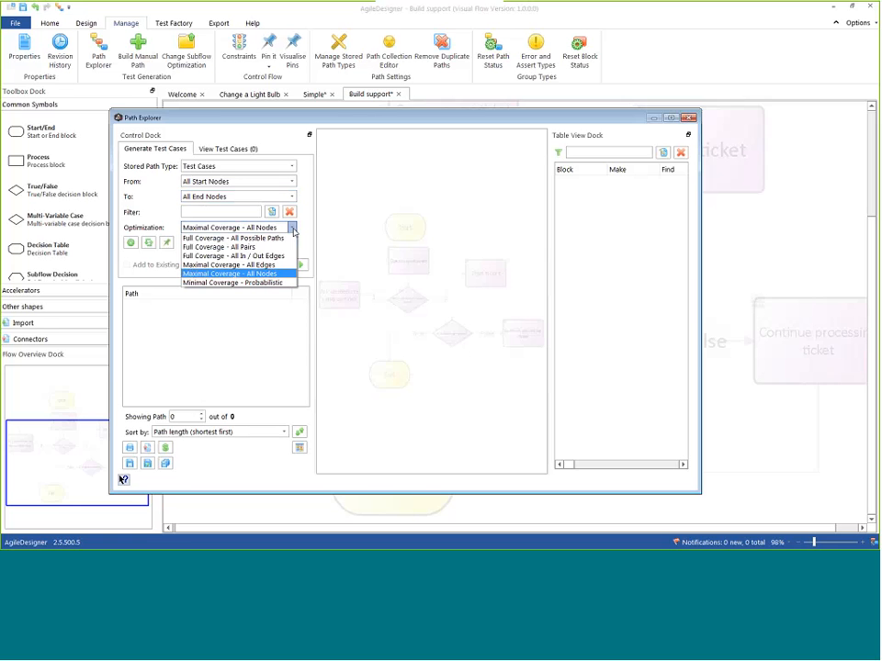
click(261, 238)
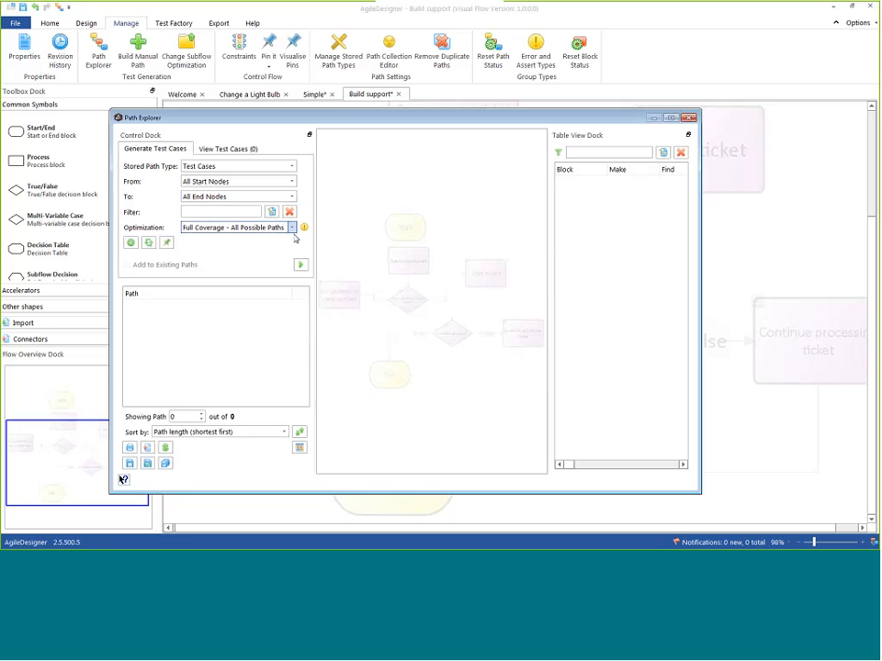
click(299, 266)
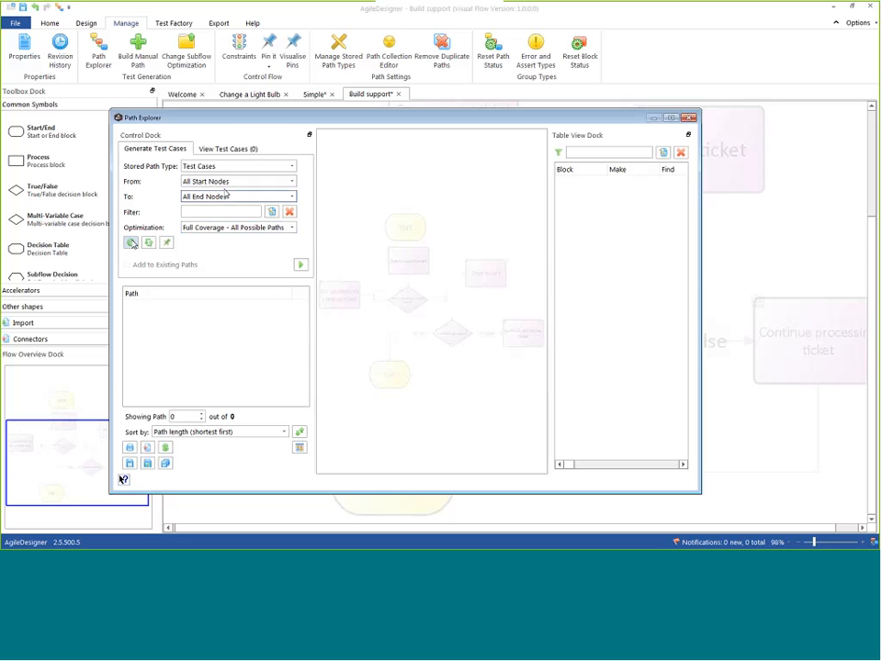
click(689, 117)
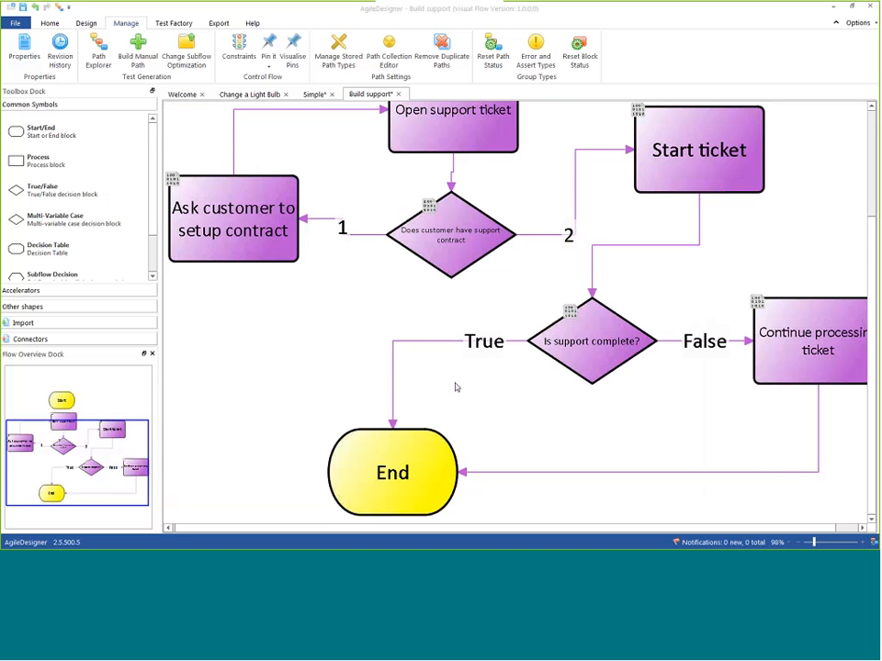
Check the properties of the Continue processing ticket block and close them
double_click(776, 337)
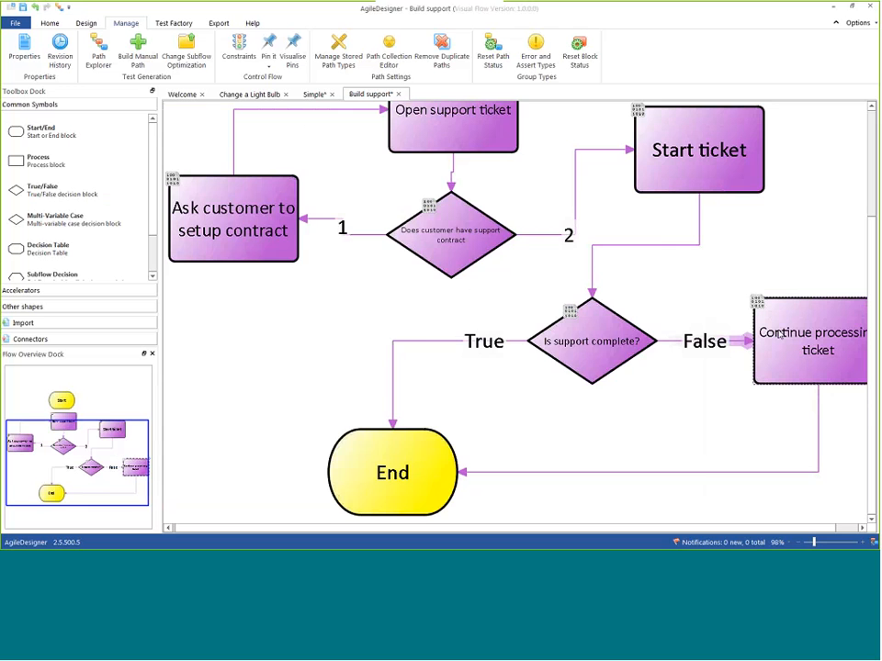
click(644, 121)
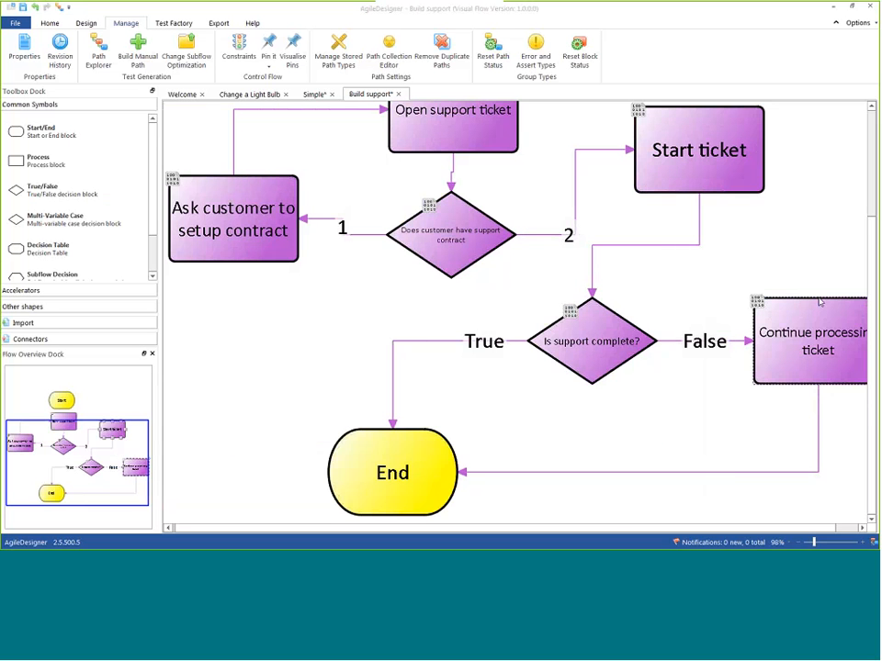
Connect the Start block to Open support ticket and shift the Open support ticket block to the left
scroll(696, 305, up, 3)
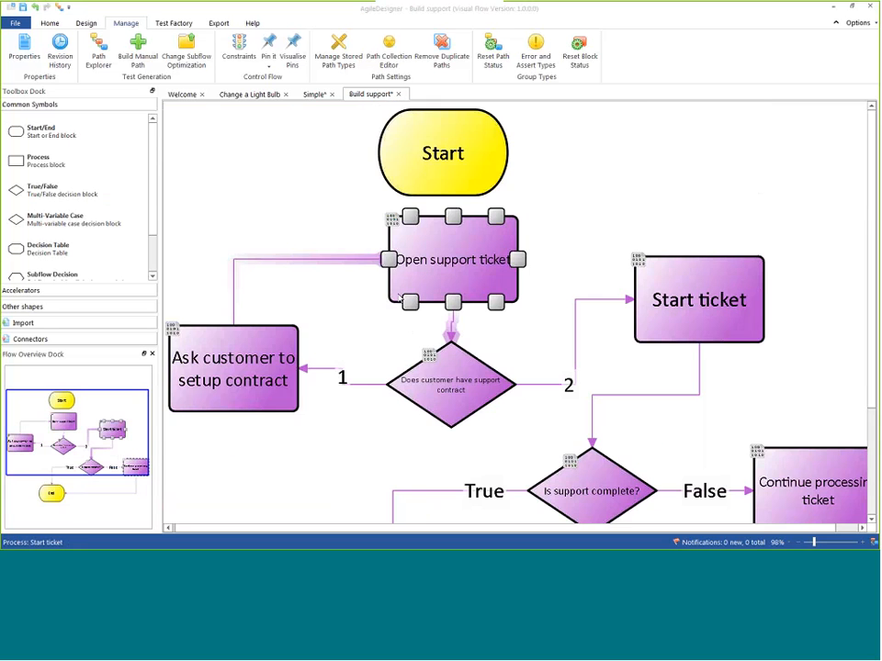
drag(443, 195, 380, 257)
scroll(570, 249, down, 2)
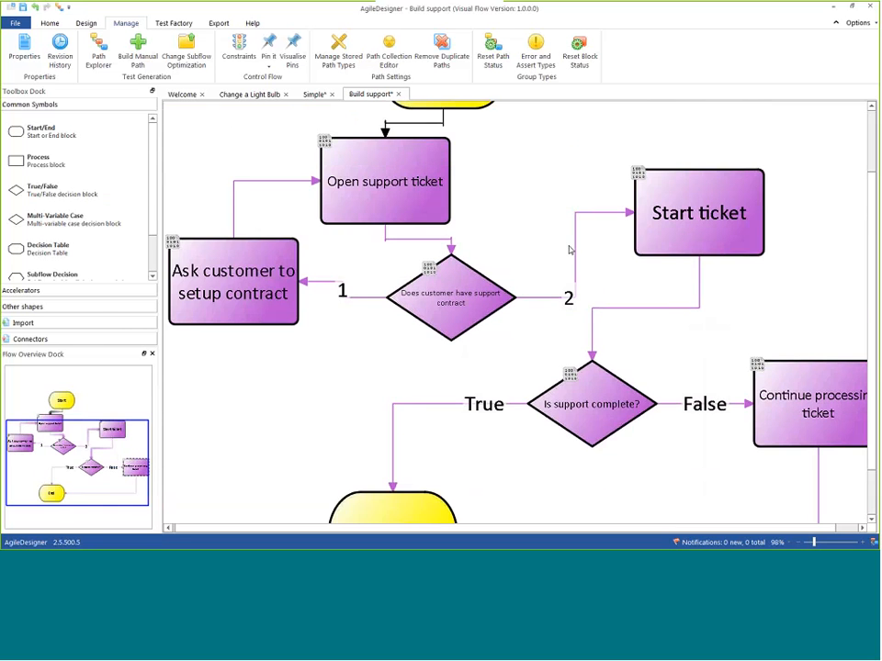
scroll(569, 249, up, 2)
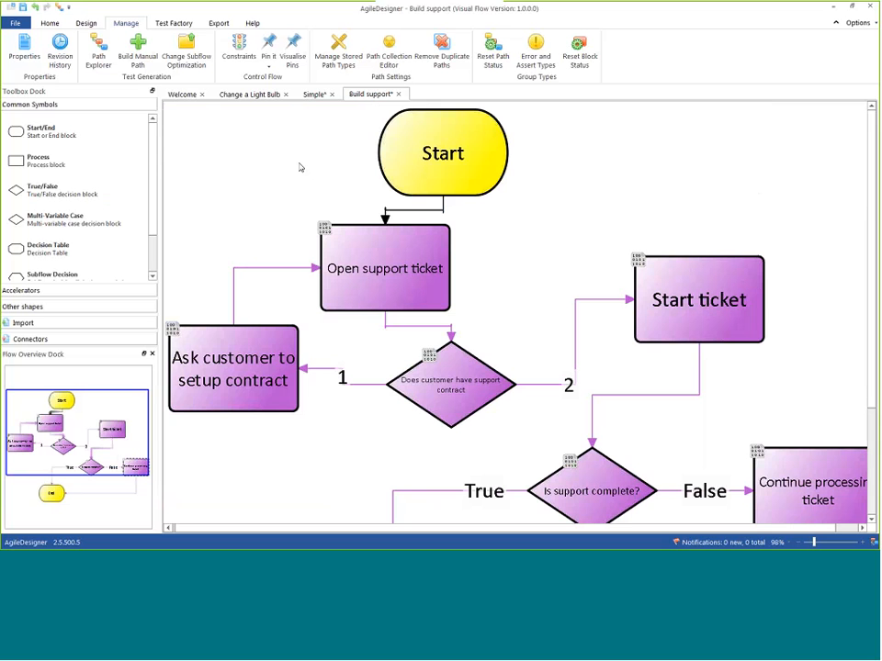
Generate the Build support flow's test cases in Path Explorer with the Maximal Coverage - All Nodes optimization
click(101, 51)
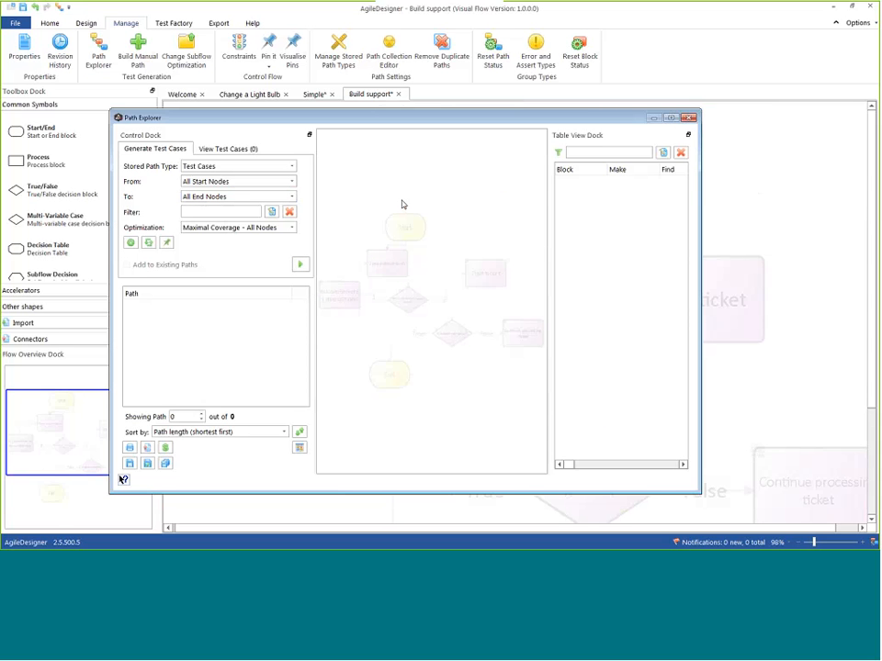
click(299, 265)
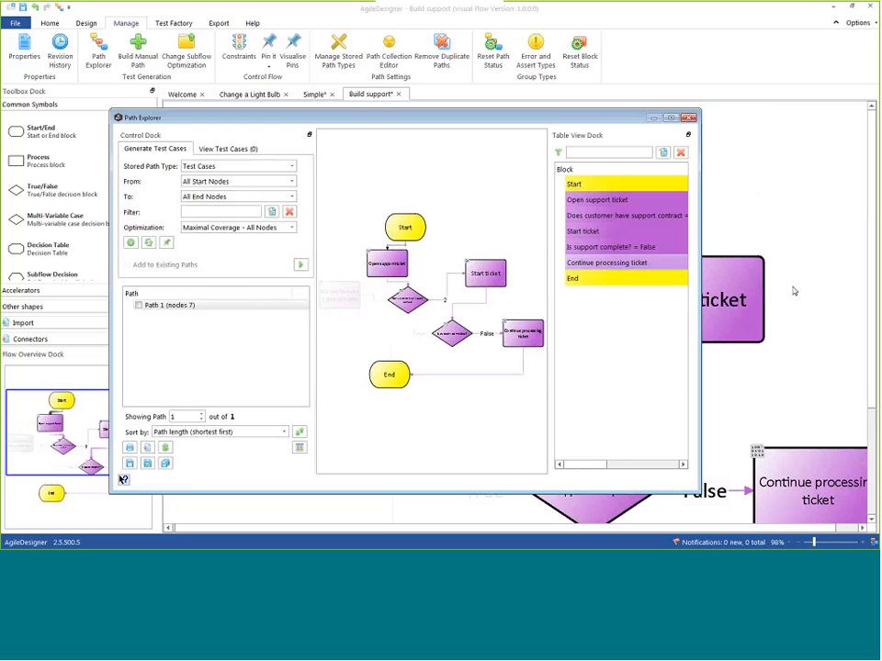
click(843, 284)
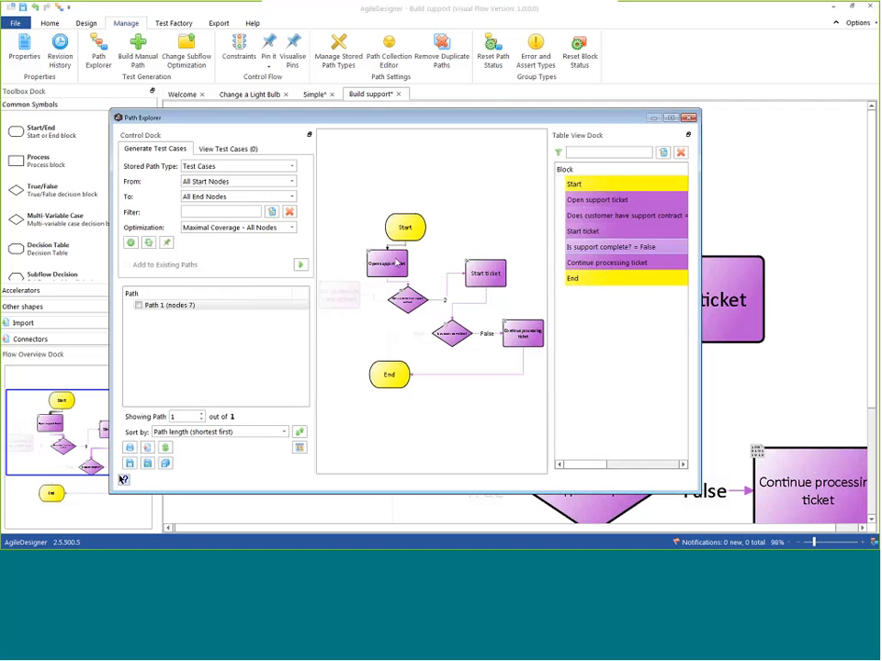
mouse_move(384, 257)
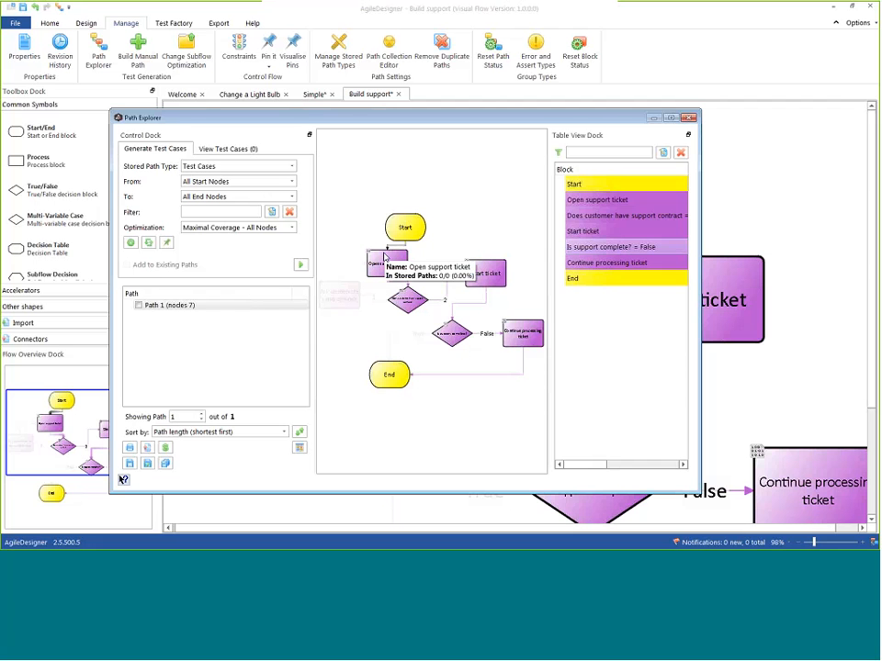
Select Path 1, review its cost, complexity and coverage statistics including the computed All Pairs Coverage, and close them
click(138, 305)
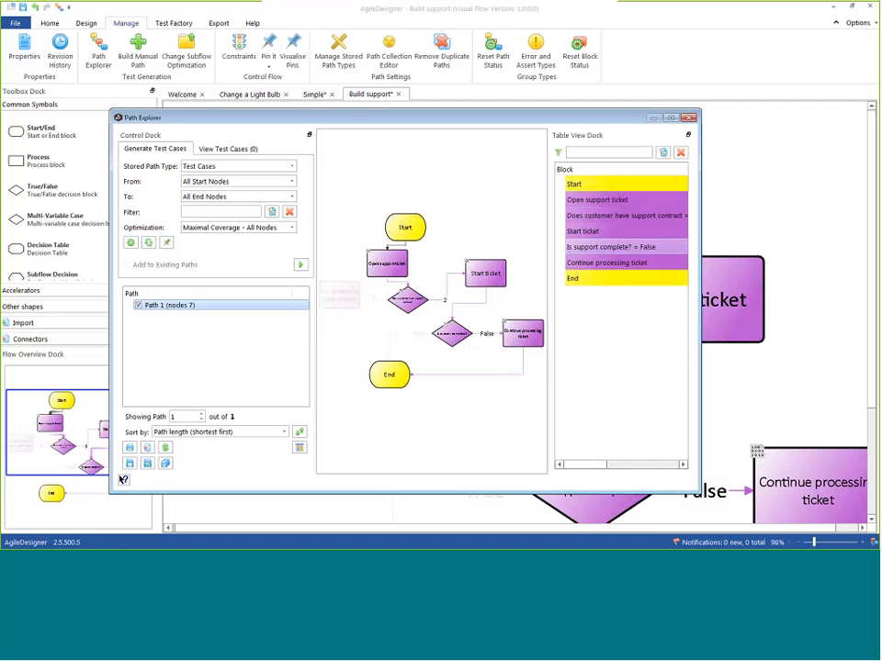
click(165, 447)
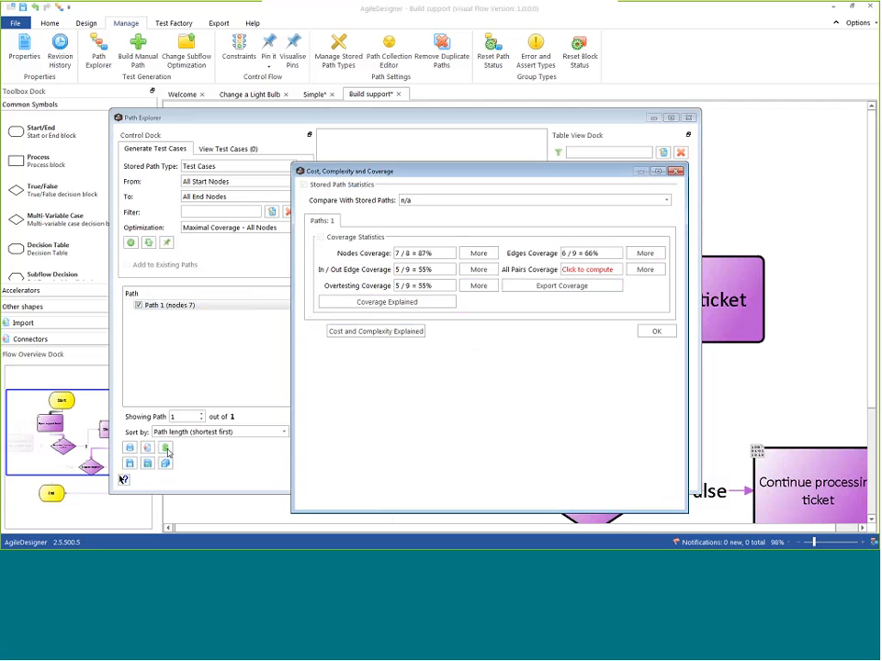
click(592, 272)
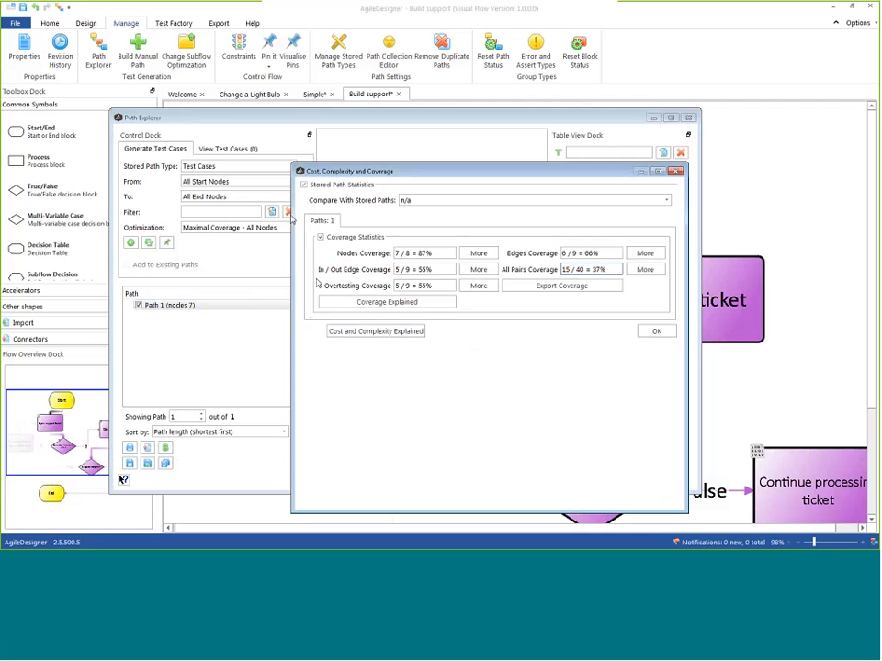
click(656, 331)
Regenerate the paths with the Full Coverage - All Possible Paths optimization and select both Path 1 and Path 2
click(291, 228)
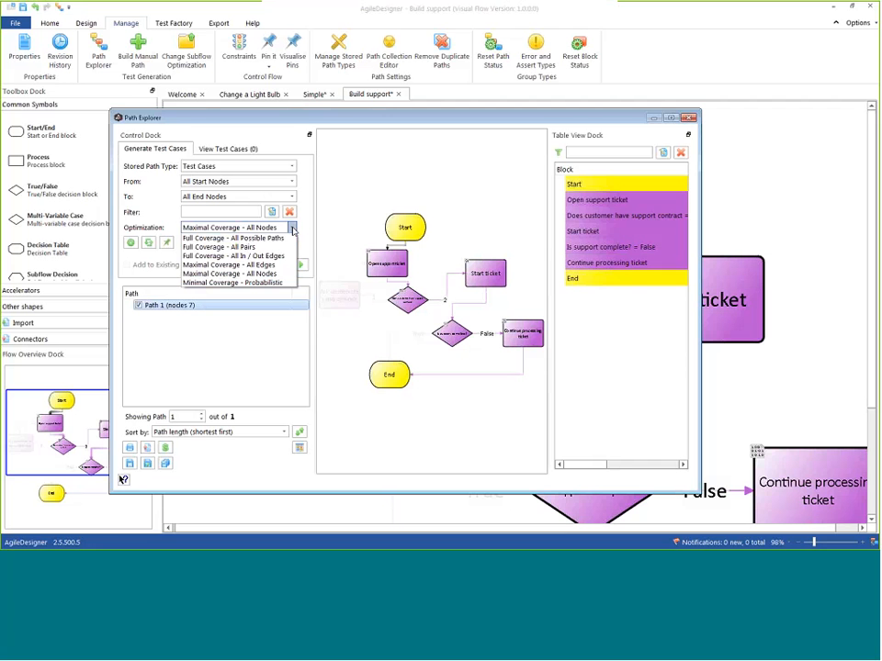
click(275, 238)
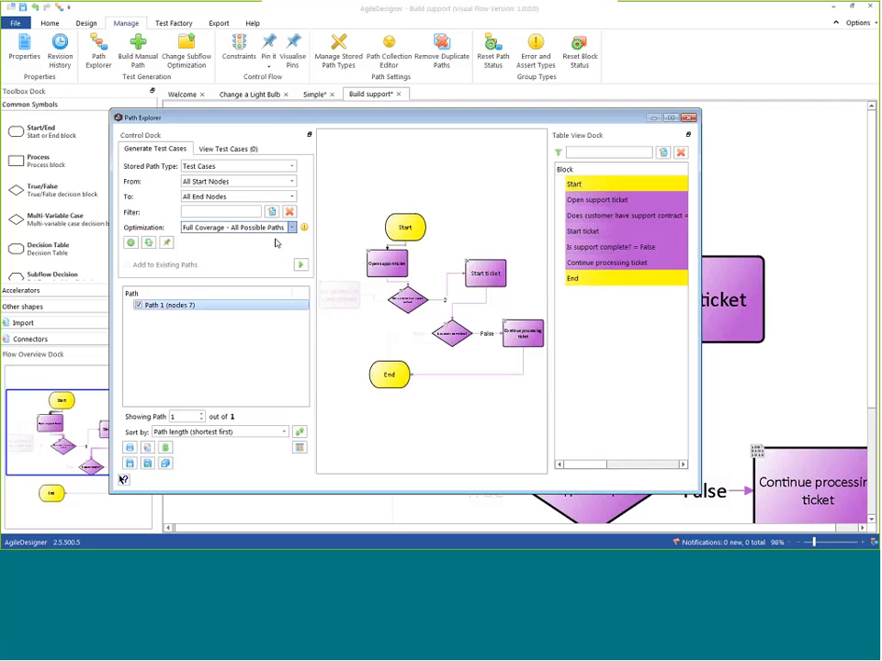
click(301, 265)
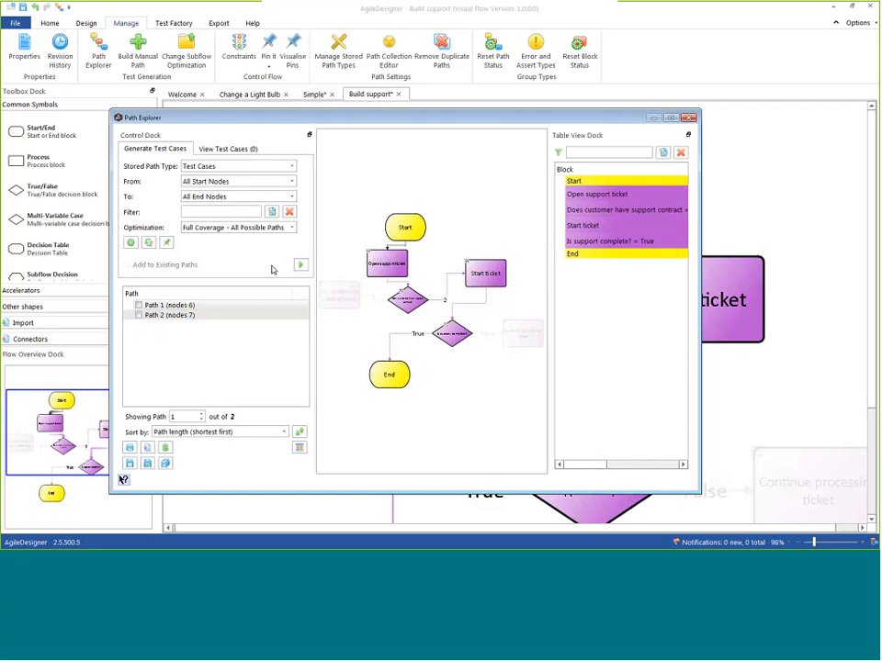
click(137, 306)
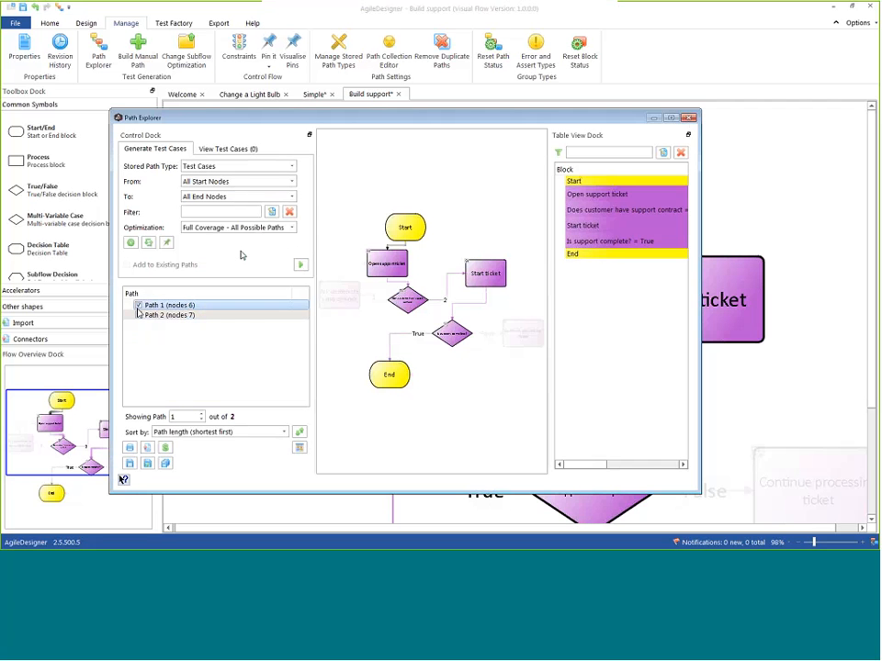
click(137, 315)
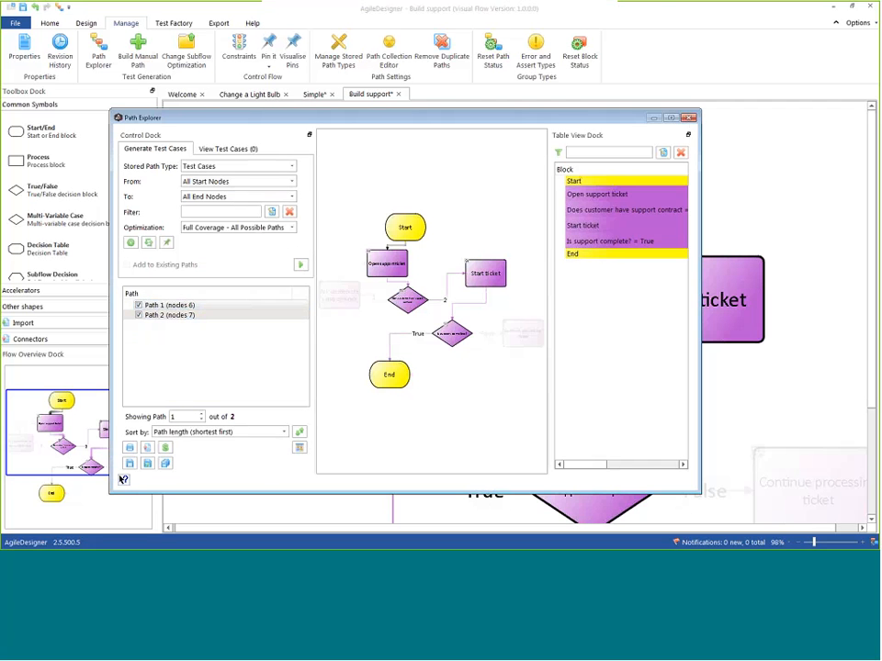
Review the coverage statistics of both paths, compute their All Pairs Coverage, and close the statistics and Path Explorer
click(123, 480)
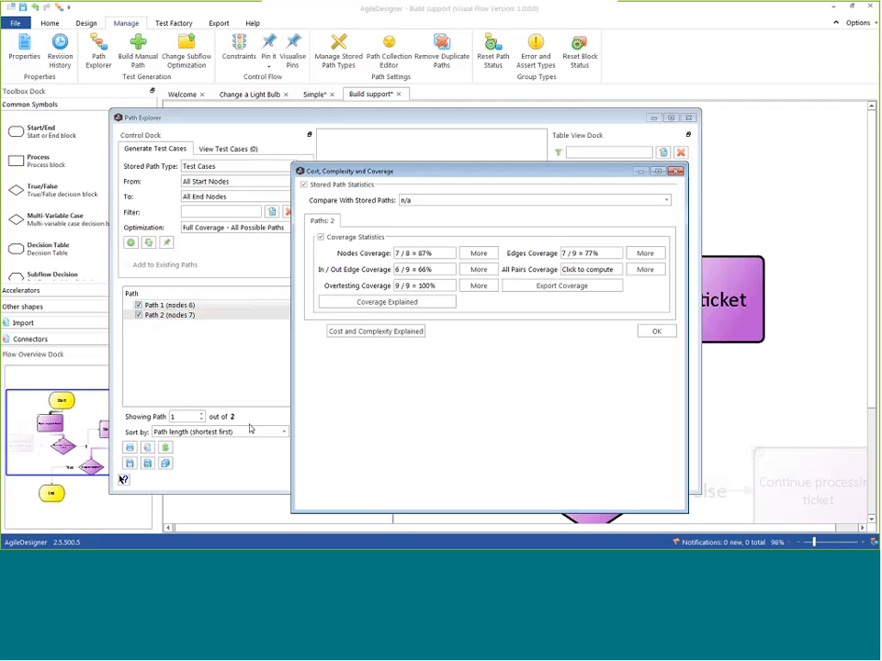
click(584, 269)
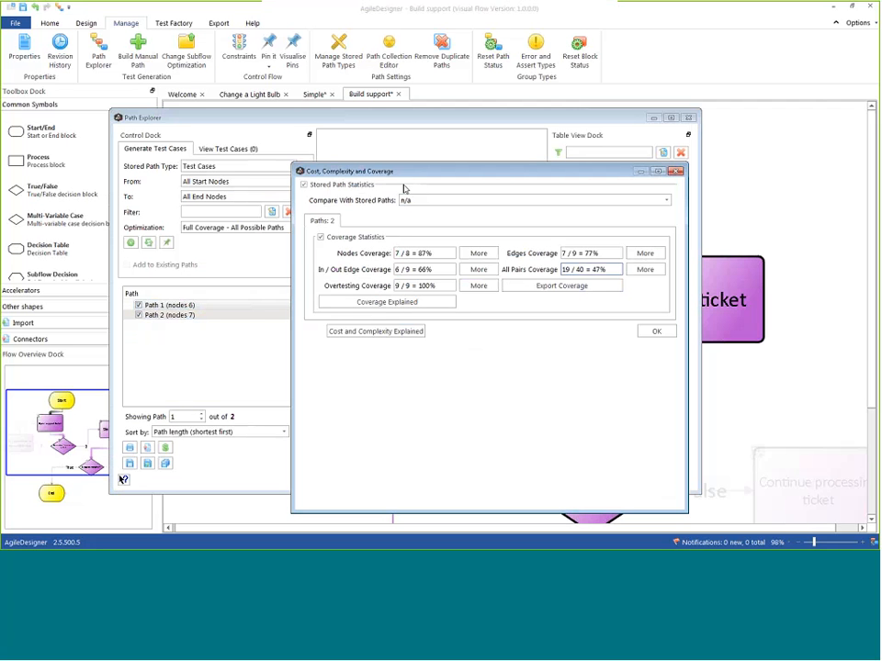
drag(440, 171, 438, 160)
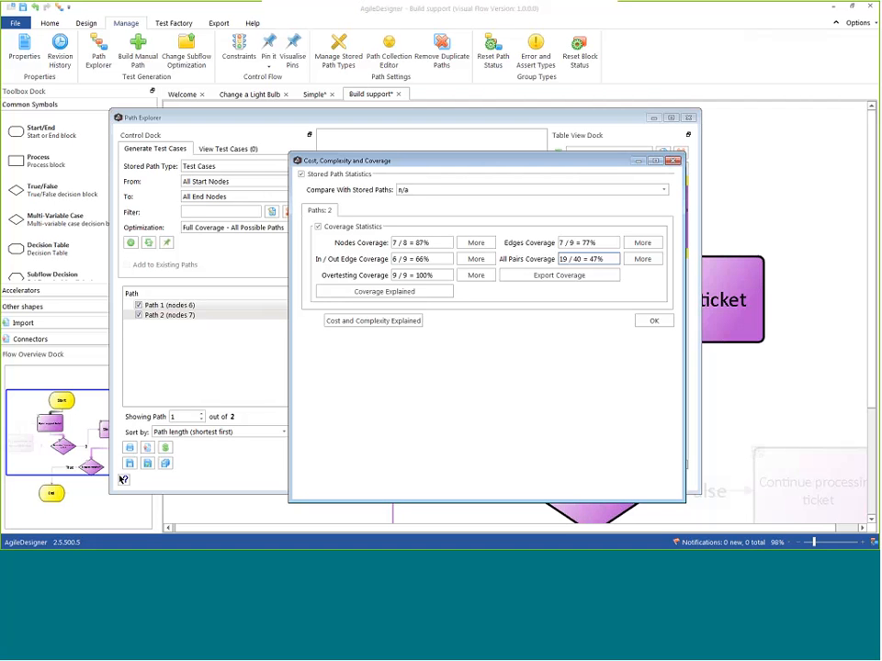
click(443, 46)
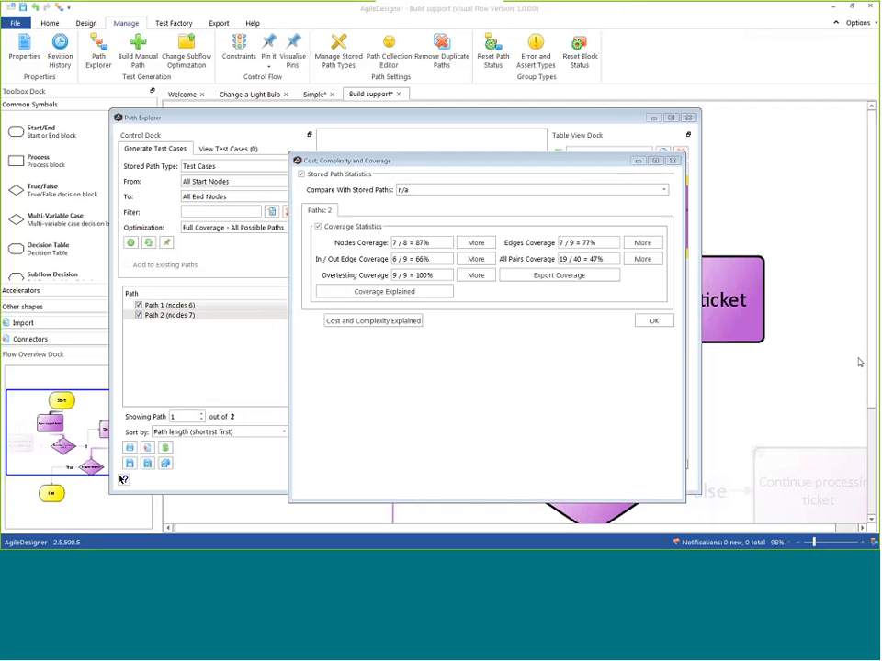
click(654, 320)
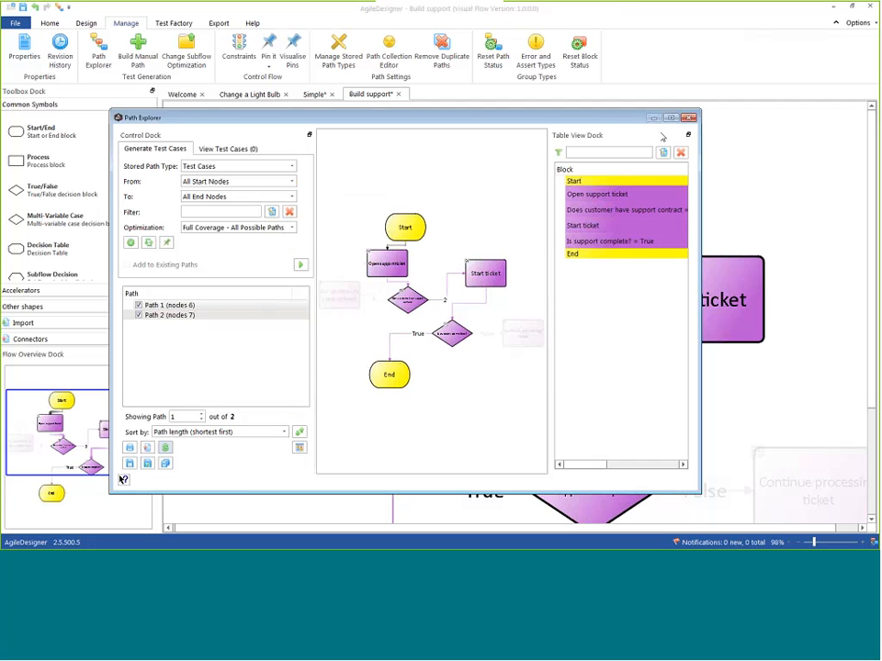
click(688, 118)
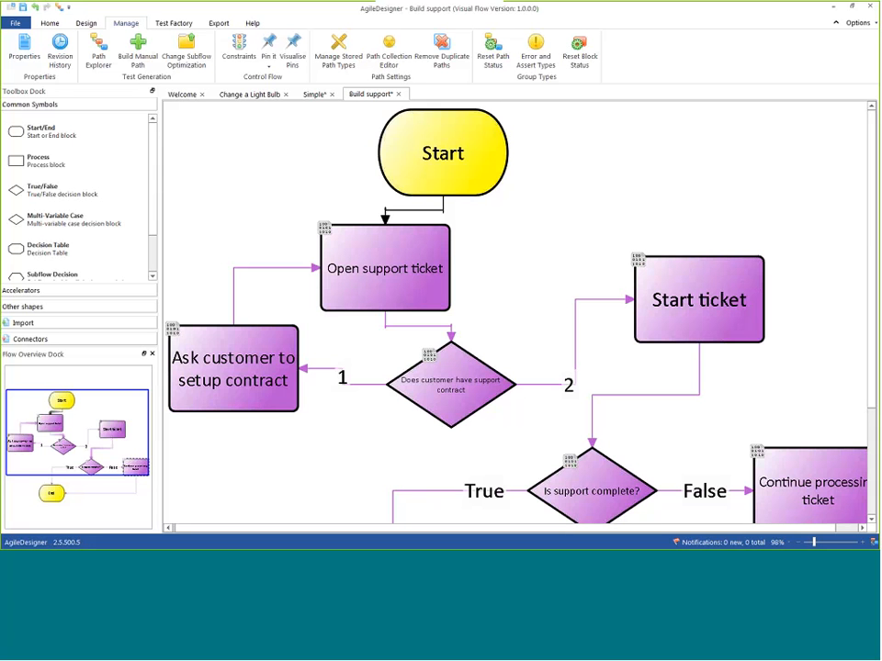
Generate test cases for the Change a Light Bulb flow with Maximal Coverage - All Nodes and select Path 1
scroll(490, 285, down, 3)
scroll(321, 181, up, 3)
click(244, 95)
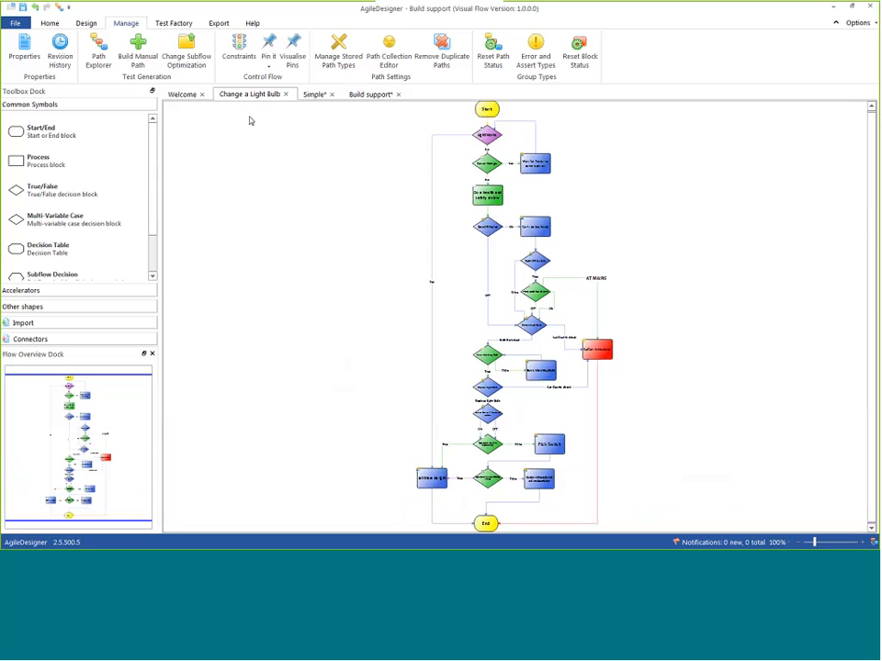
click(102, 55)
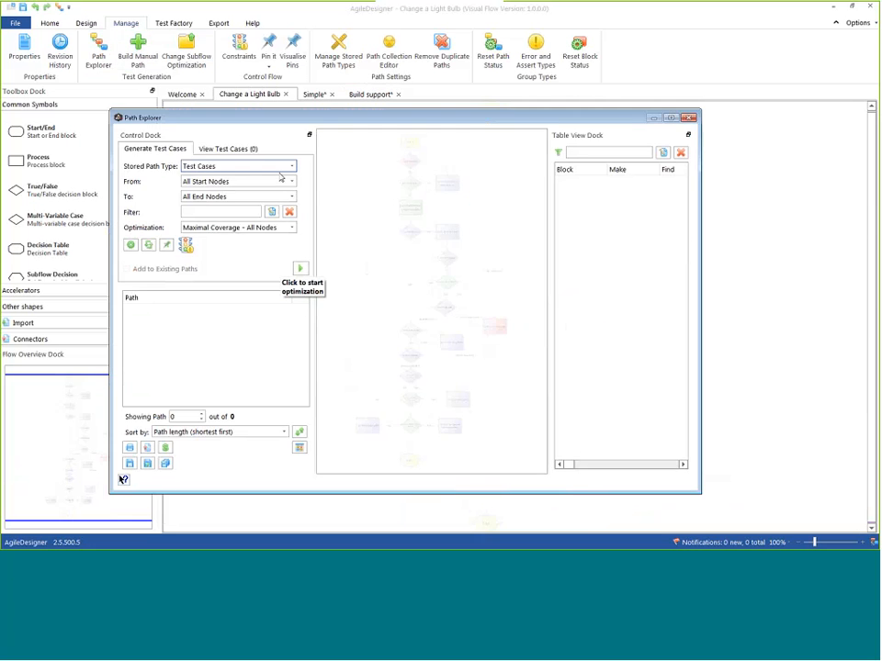
click(299, 268)
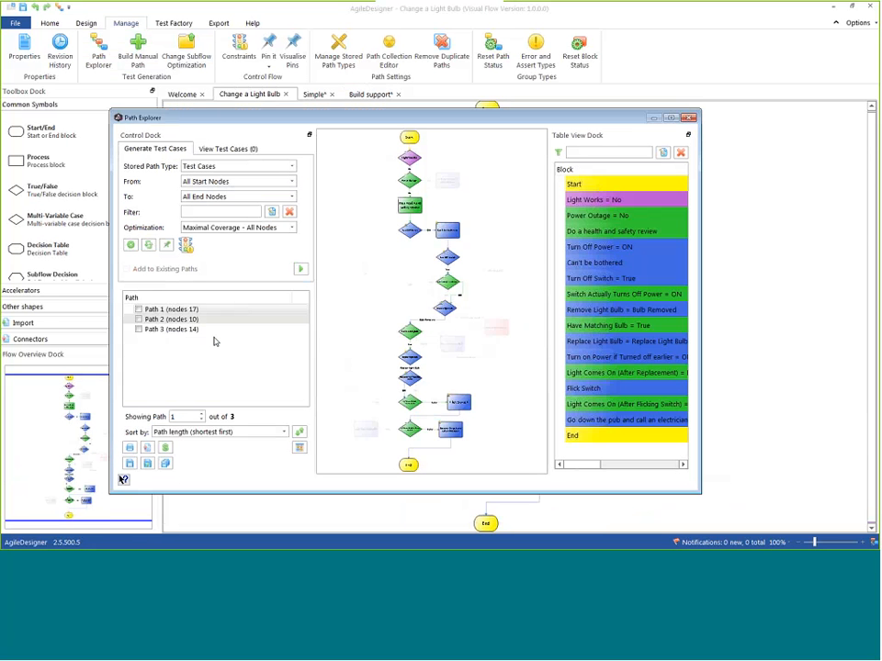
click(188, 310)
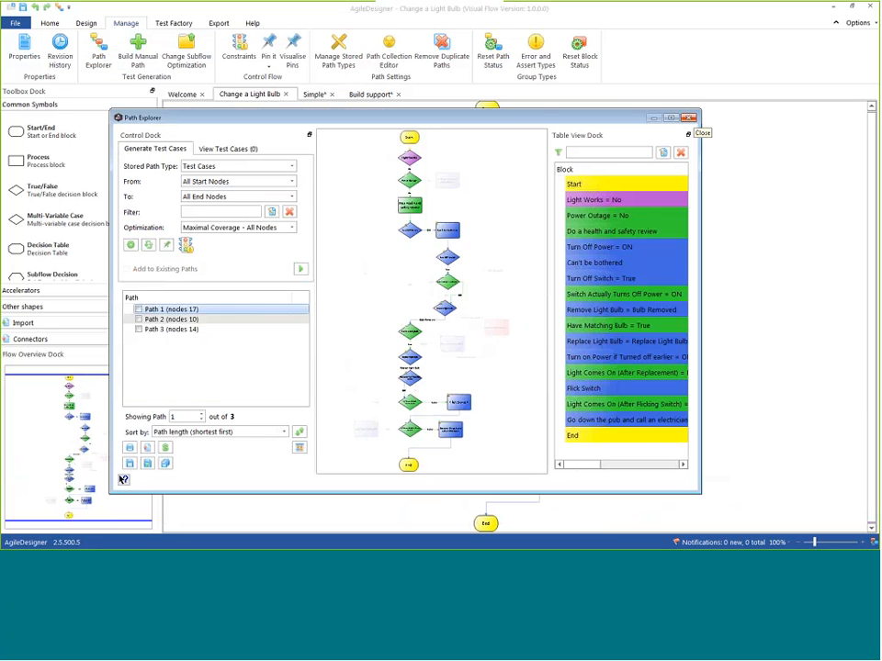
Review the Change a Light Bulb paths' coverage statistics, compute their All Pairs Coverage, and close the statistics
click(299, 432)
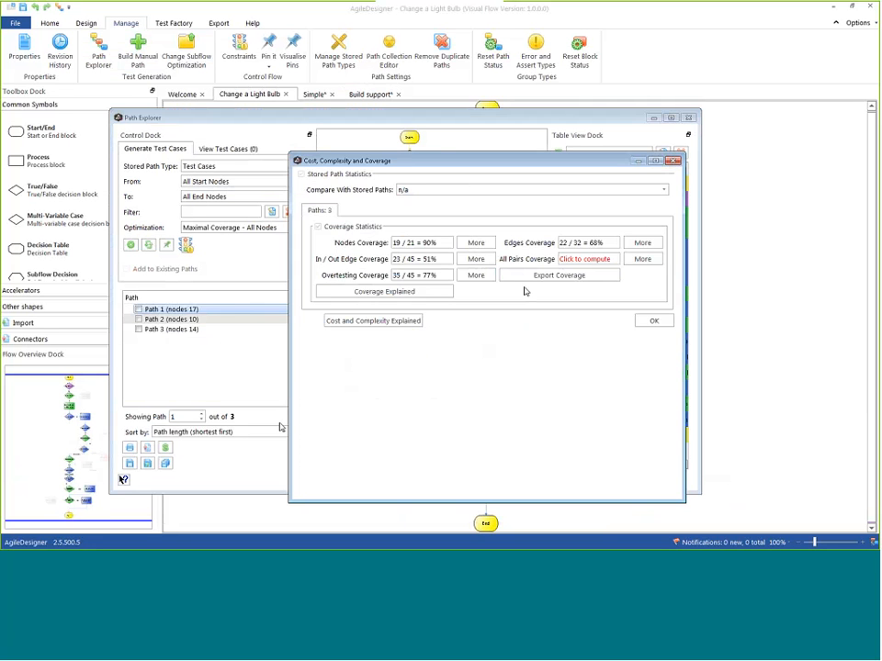
click(576, 260)
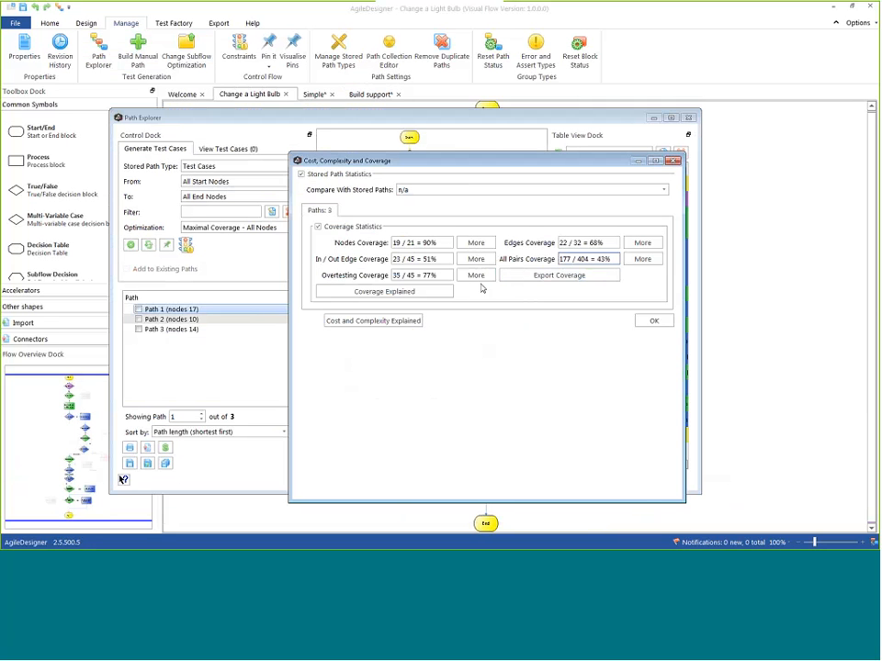
key(Escape)
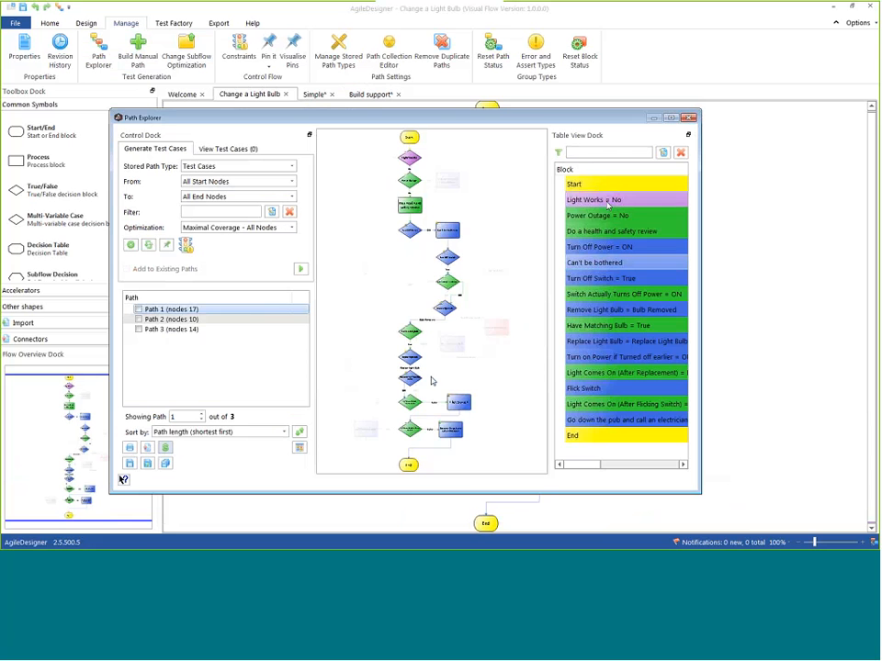
Close Path Explorer and return to the Welcome page
key(Escape)
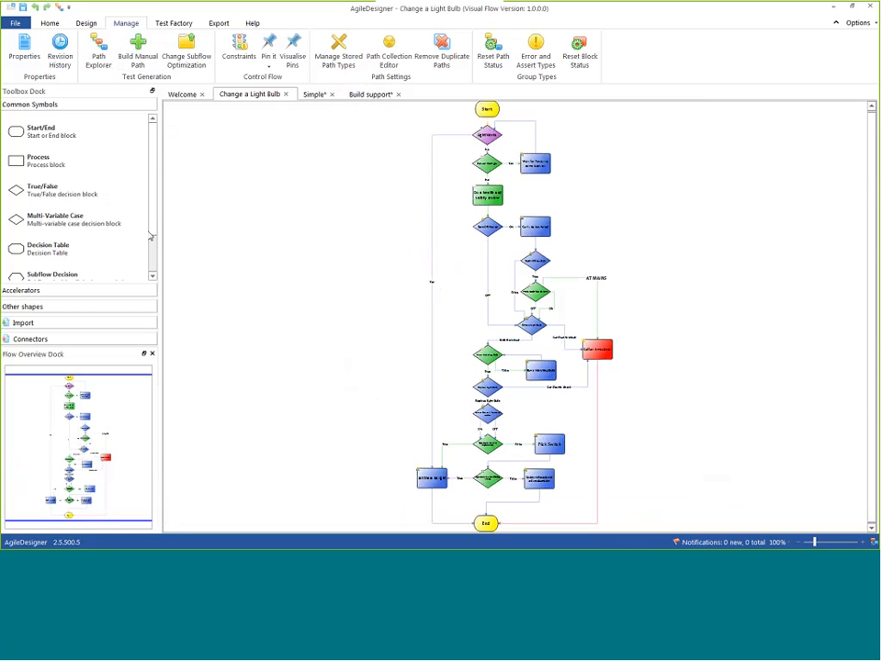
mouse_move(153, 223)
mouse_down()
mouse_move(157, 252)
mouse_move(157, 221)
mouse_up()
click(182, 94)
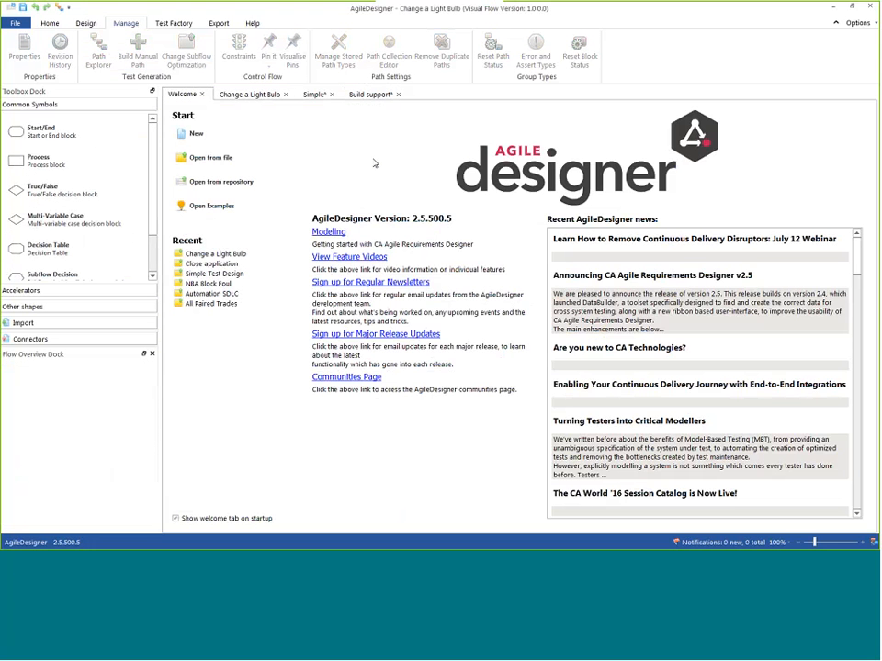